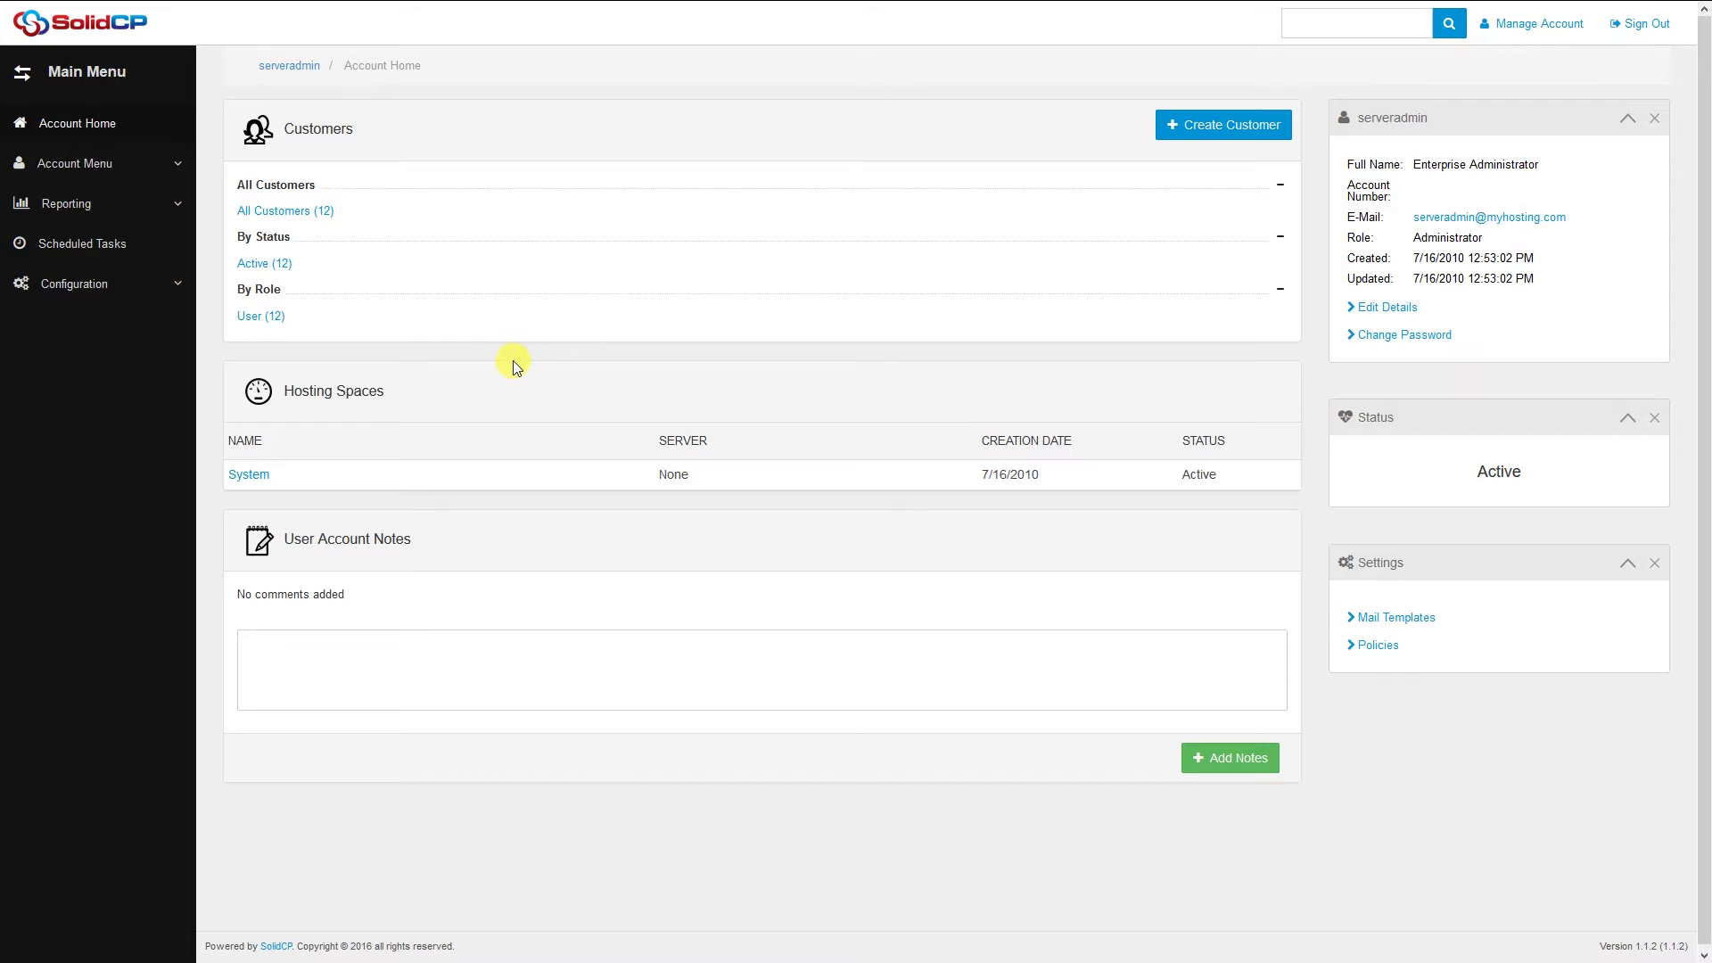
Step: Open the configured servers overview and look through the servers and the services listed on each
left_click(134, 285)
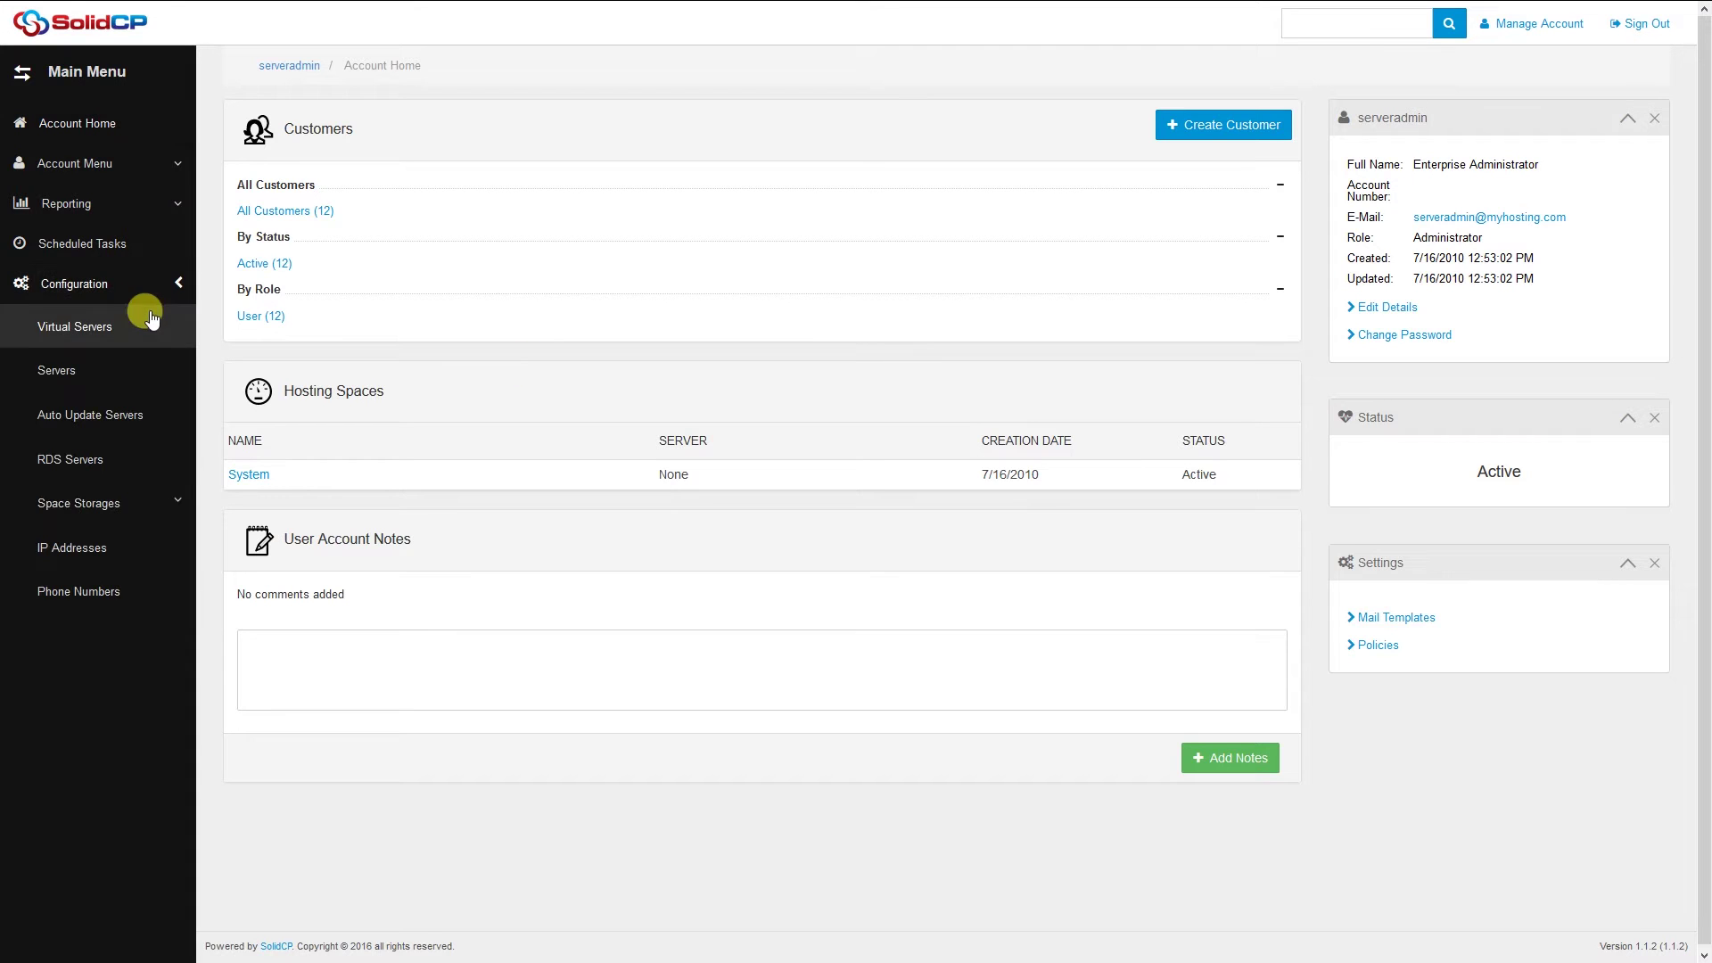
left_click(47, 374)
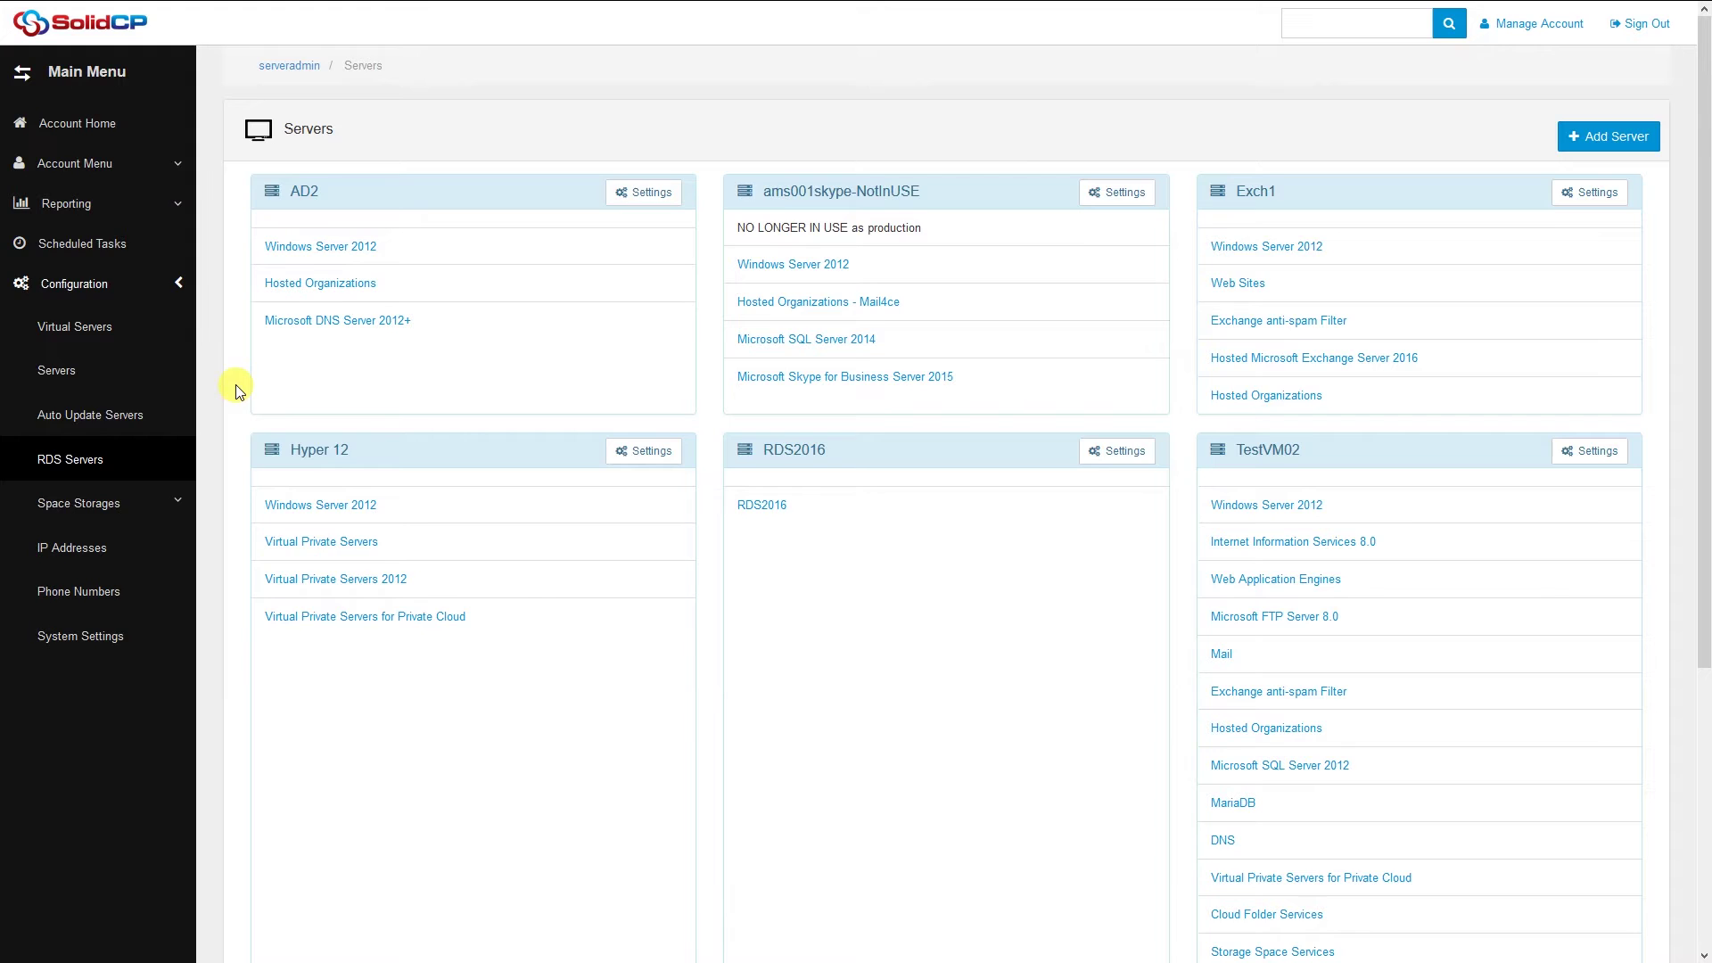
scroll(718, 526, "down", 2)
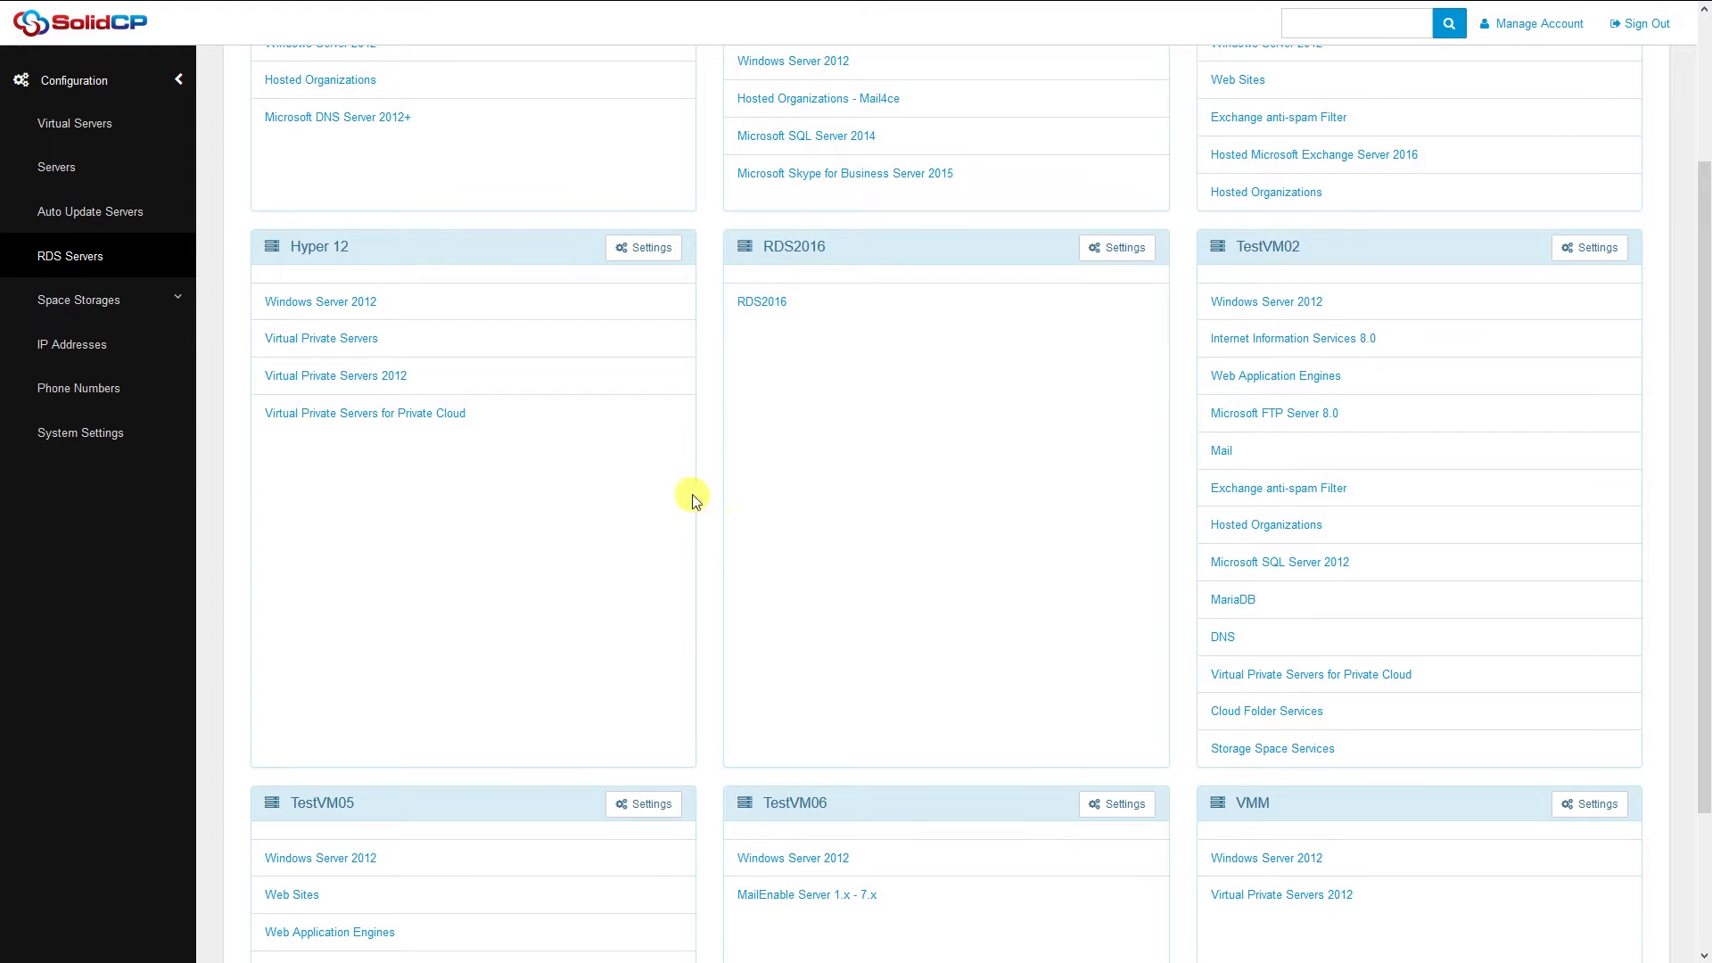
scroll(693, 498, "up", 2)
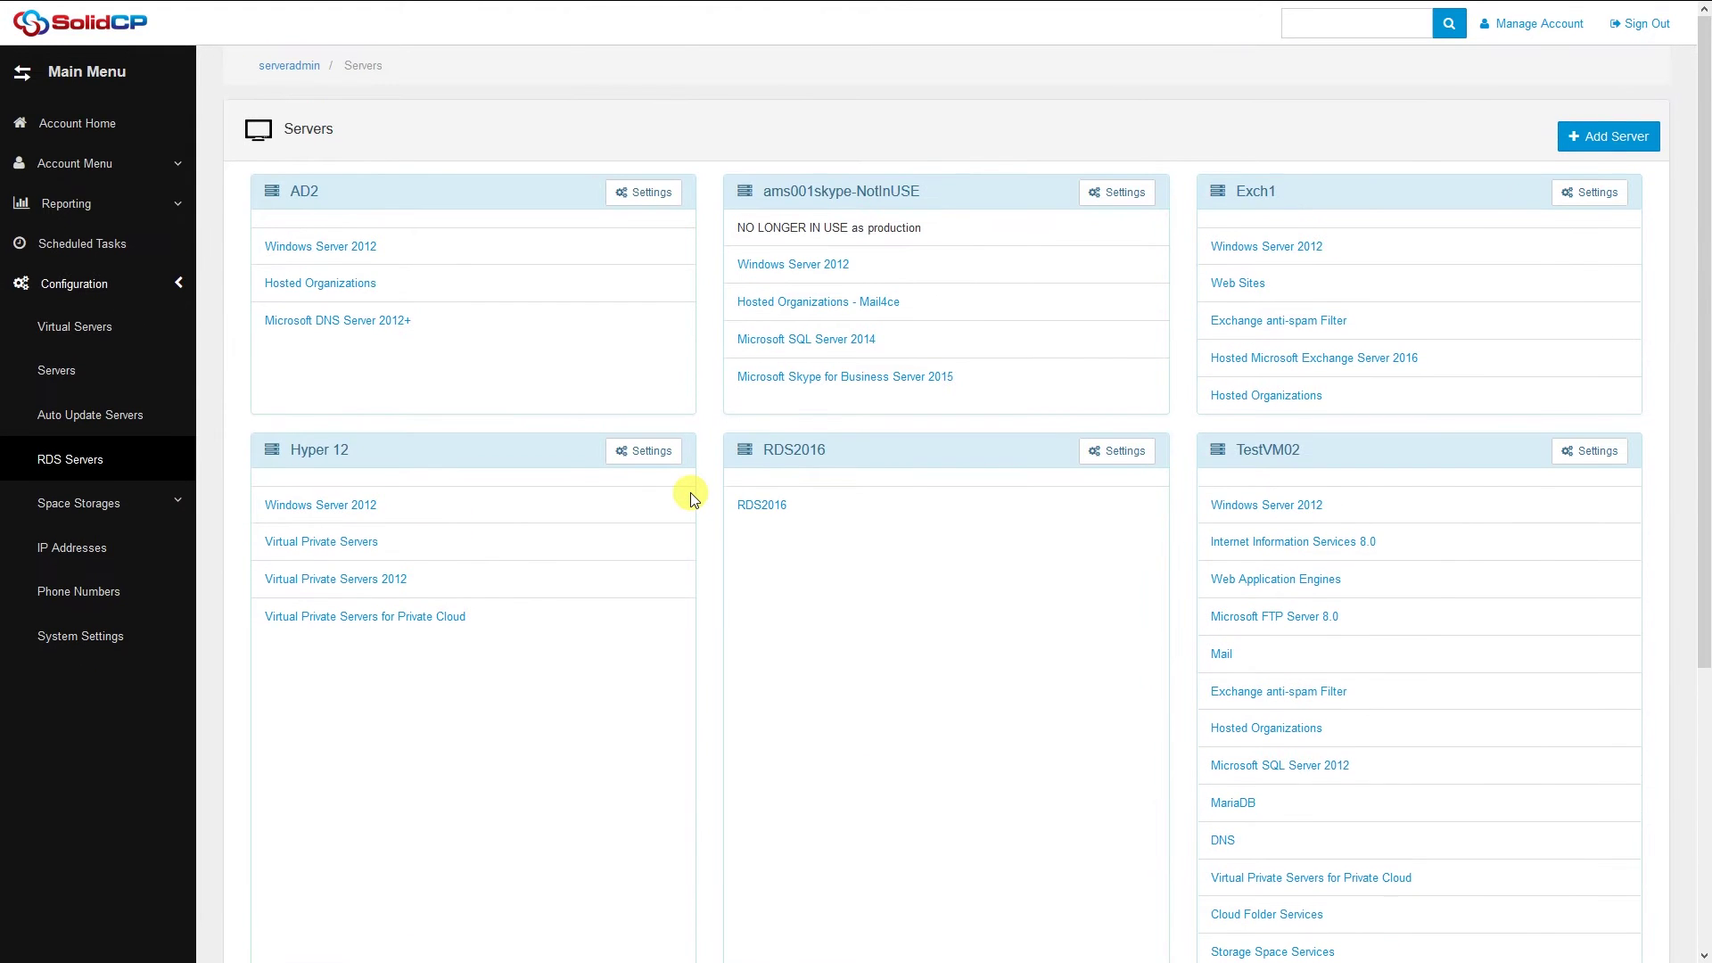
Step: View the form for adding a server with its name, URL and password fields, and return to the servers overview
left_click(1607, 136)
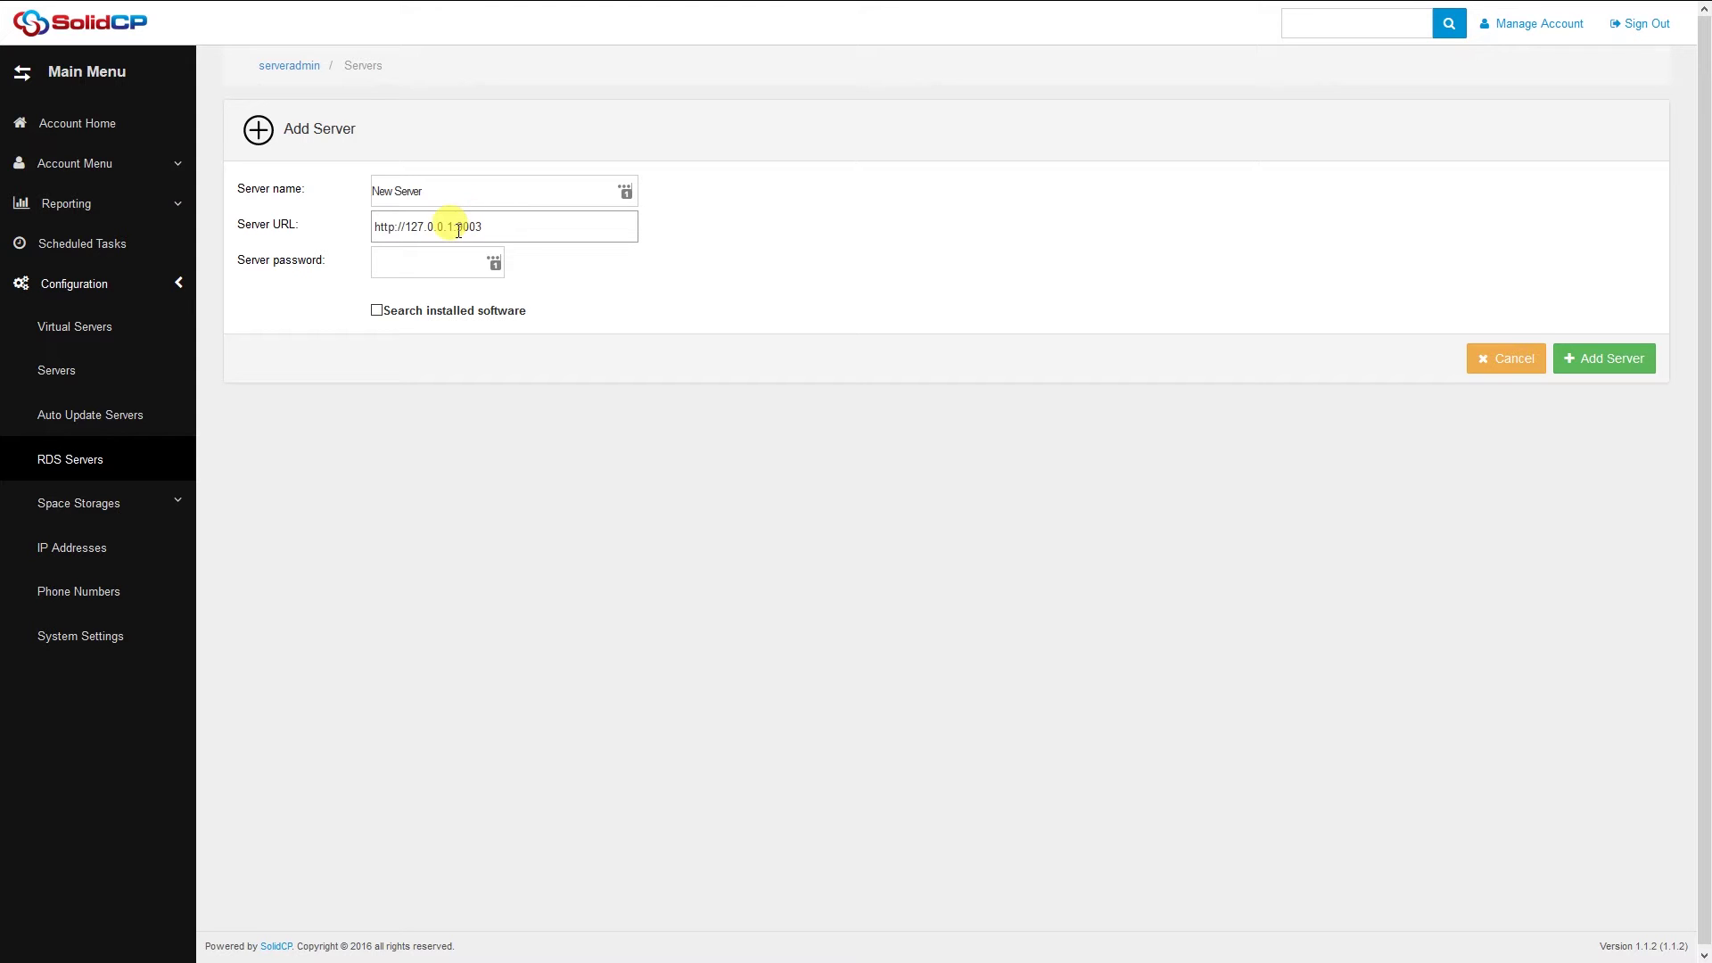
left_click(419, 264)
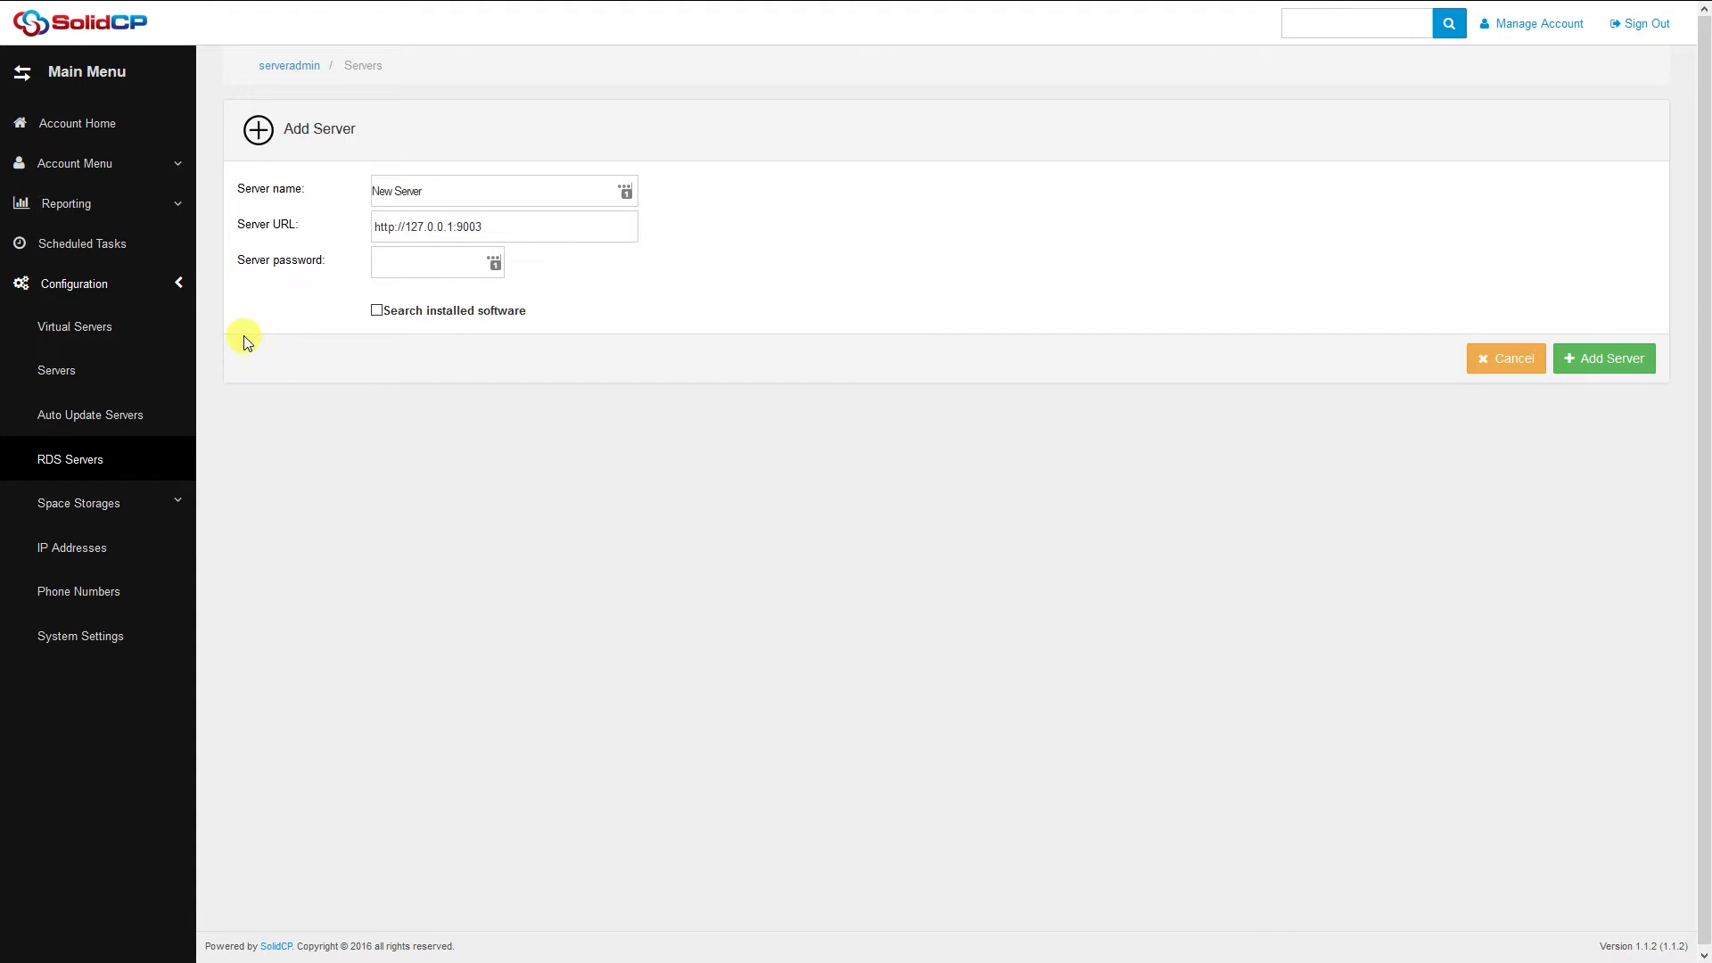
left_click(67, 381)
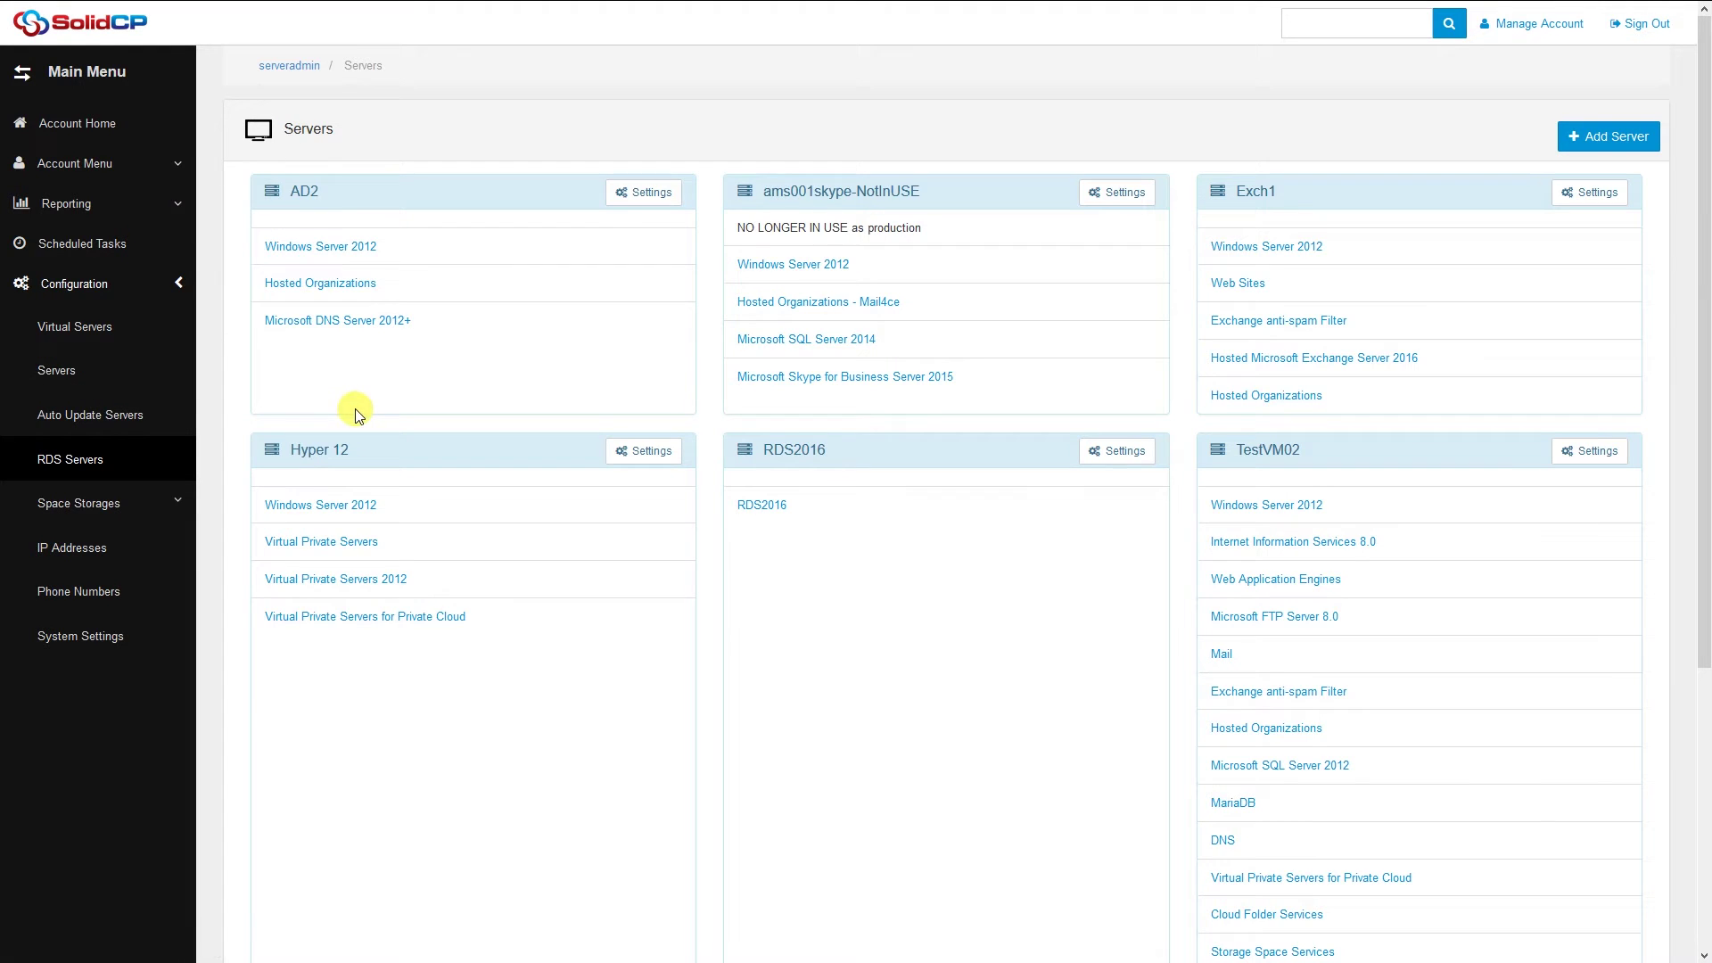
Step: Examine the Internet Information Services 8.0 settings of TestVM02, from the web service settings down to Active Directory integration
left_click(1282, 551)
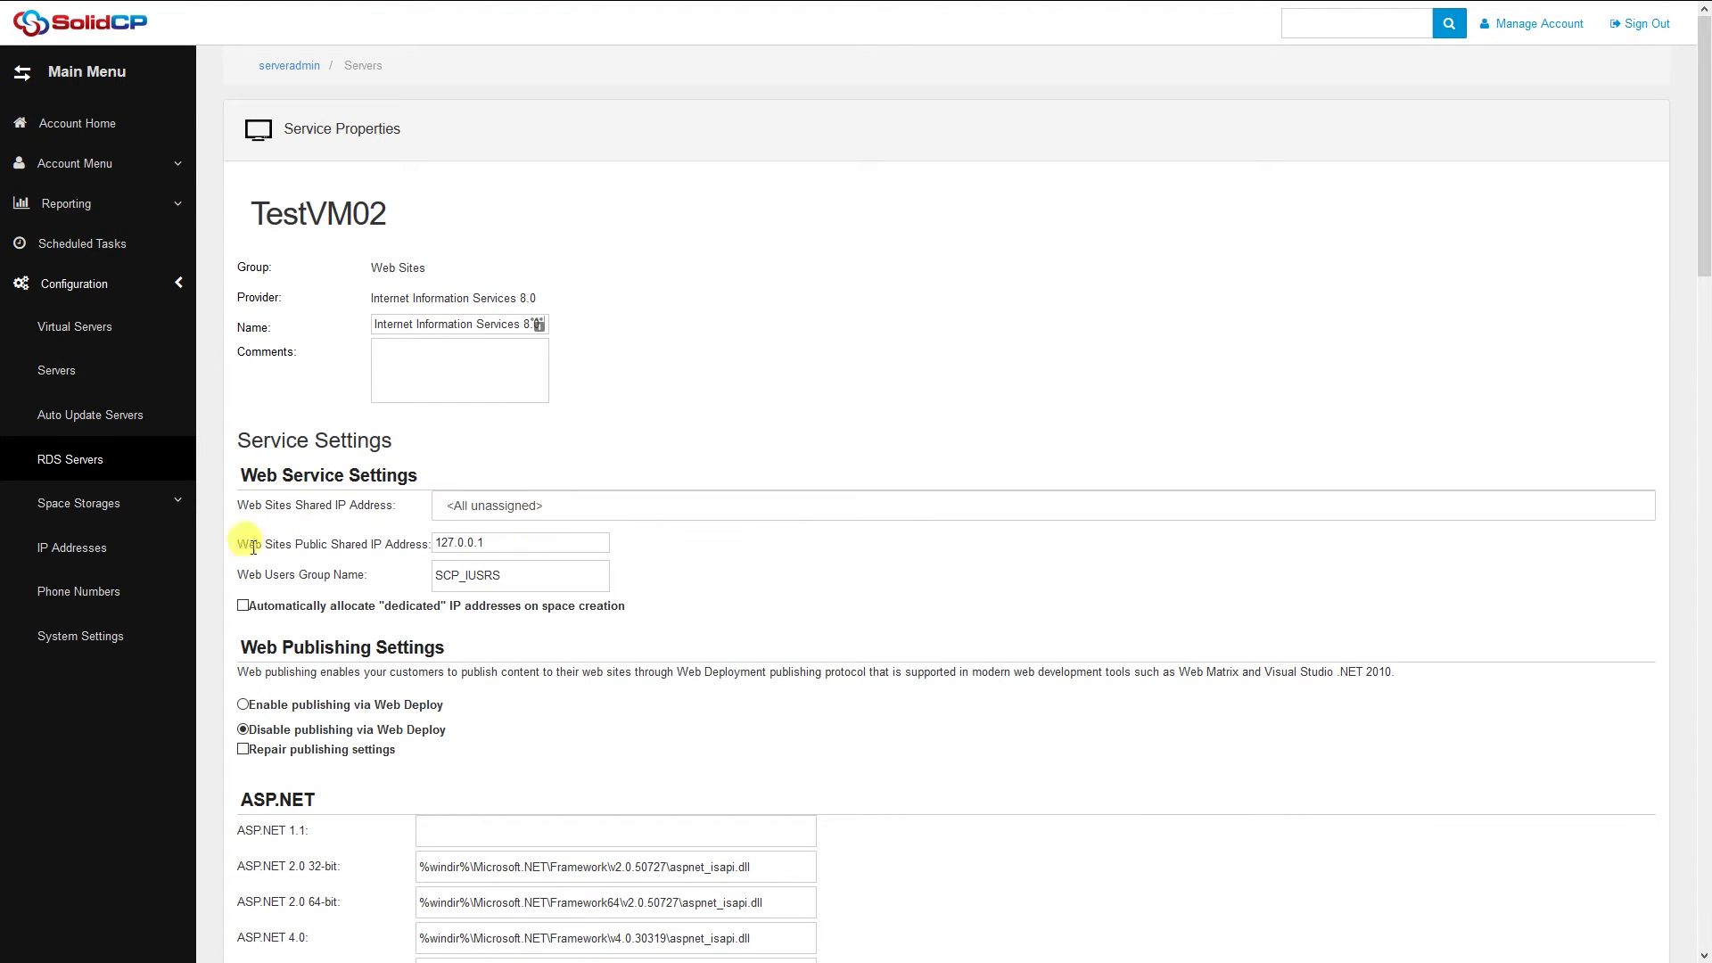
scroll(985, 746, "down", 5)
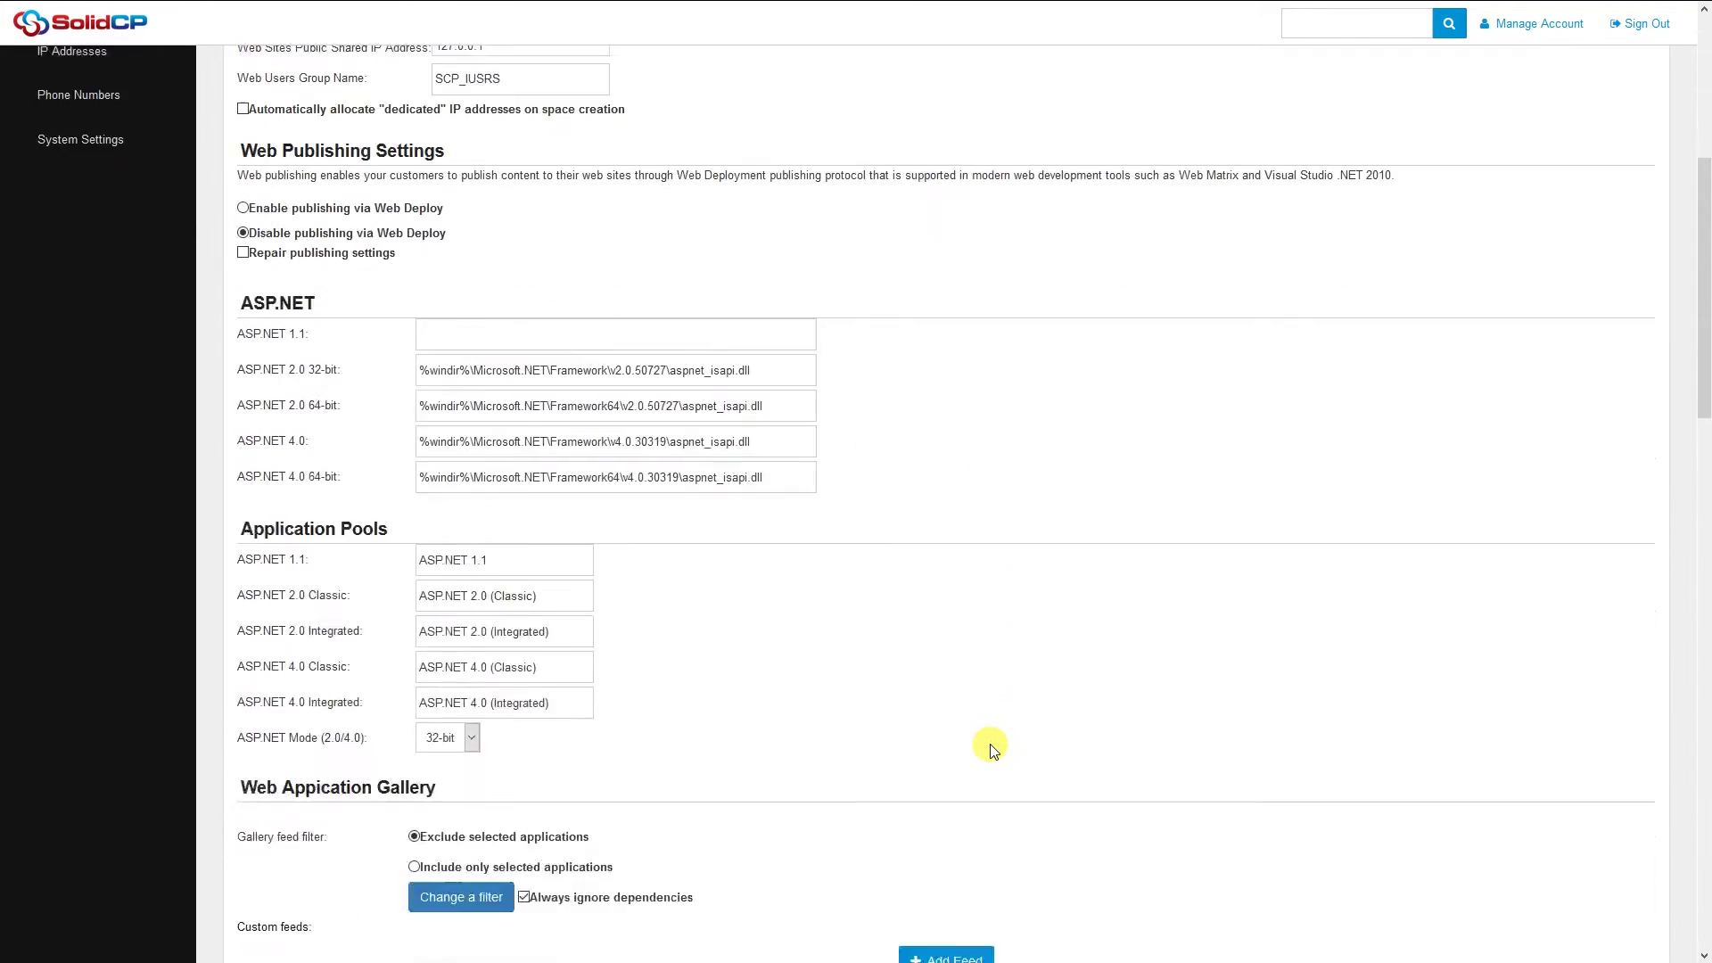
scroll(989, 746, "down", 2)
scroll(990, 745, "up", 1)
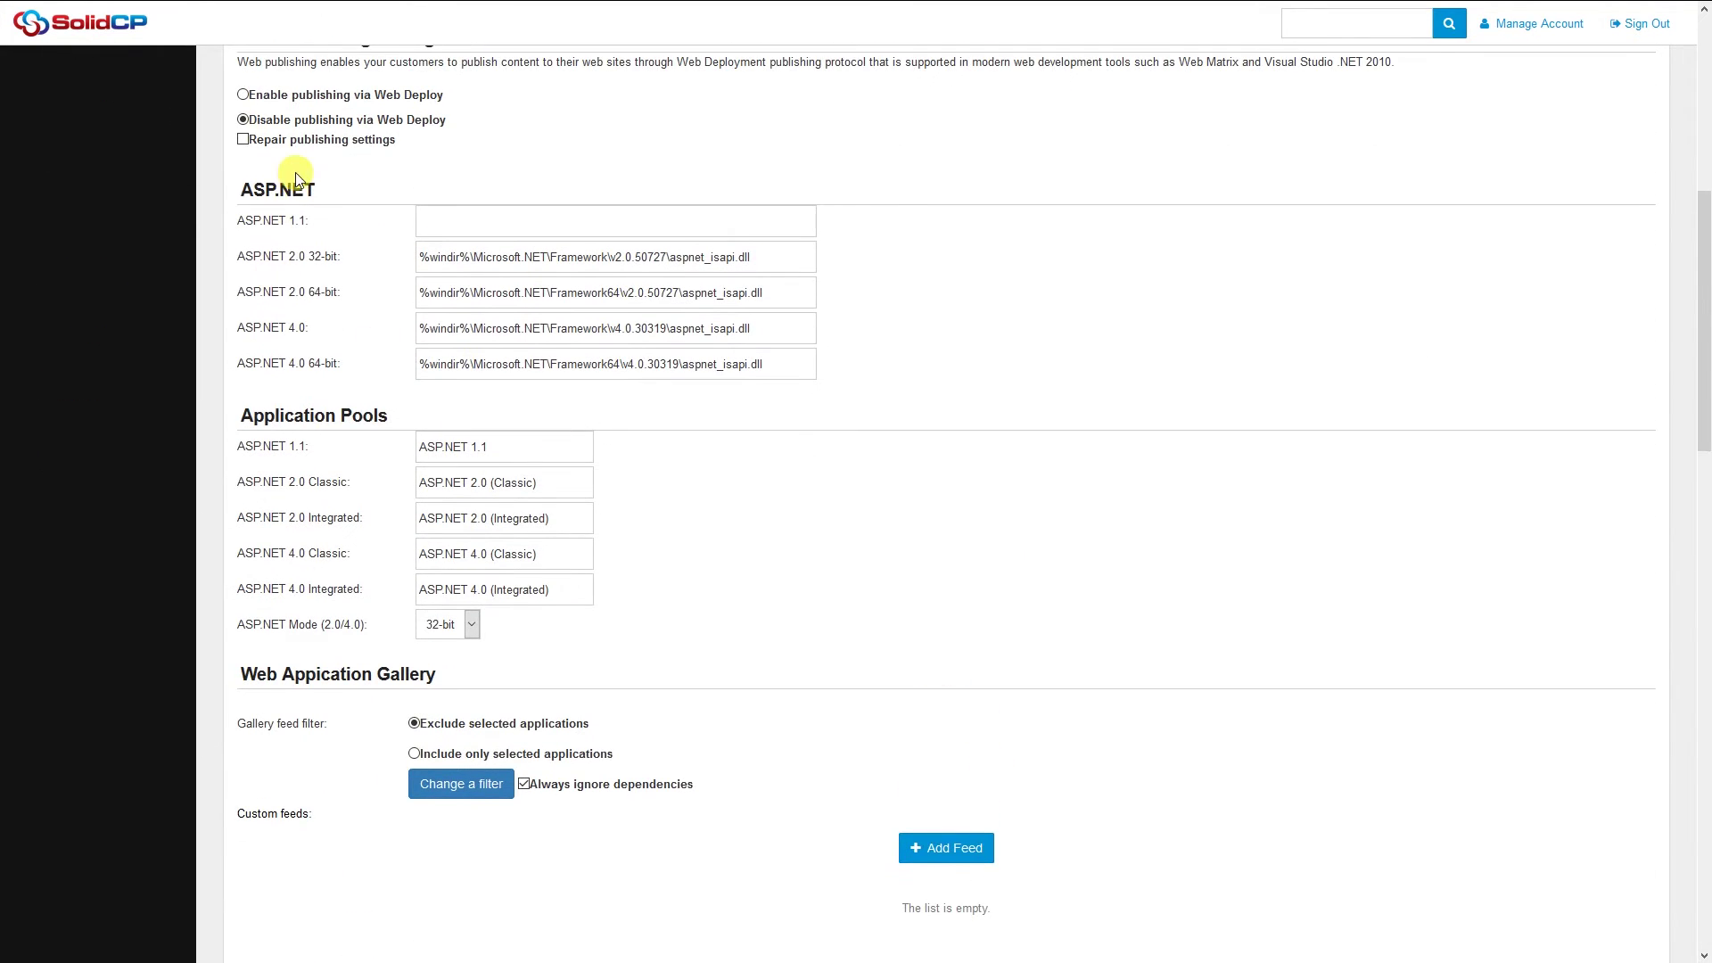
scroll(1007, 677, "down", 6)
scroll(1007, 682, "down", 5)
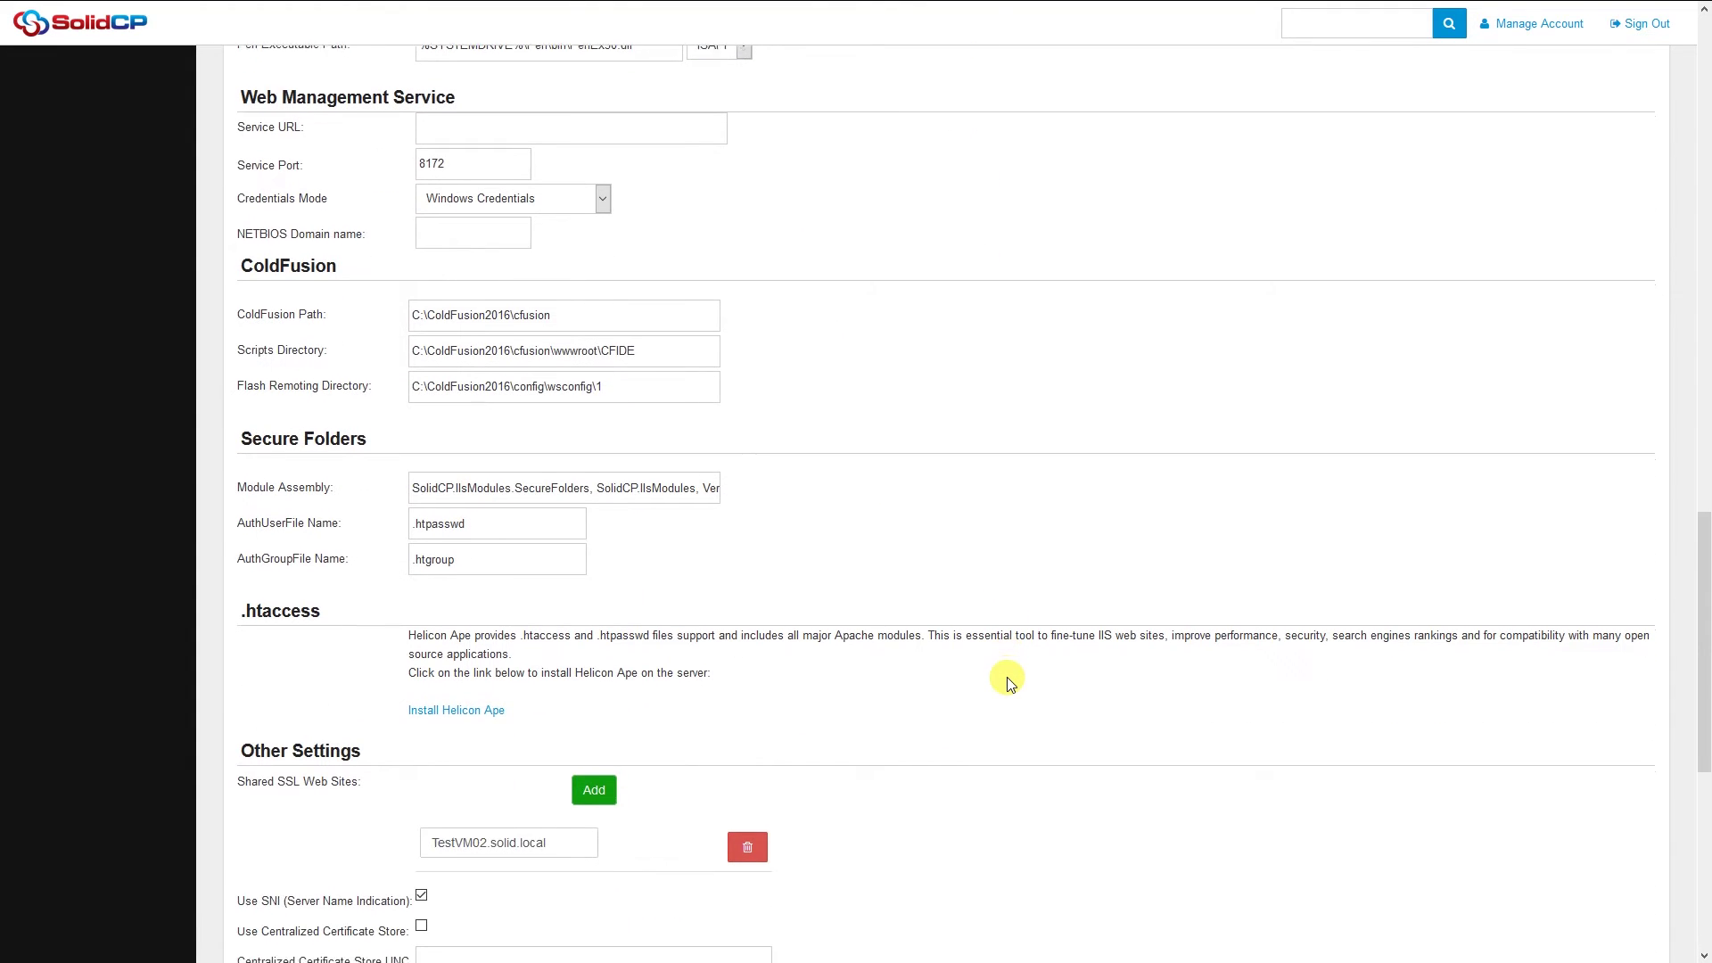
scroll(1008, 682, "down", 4)
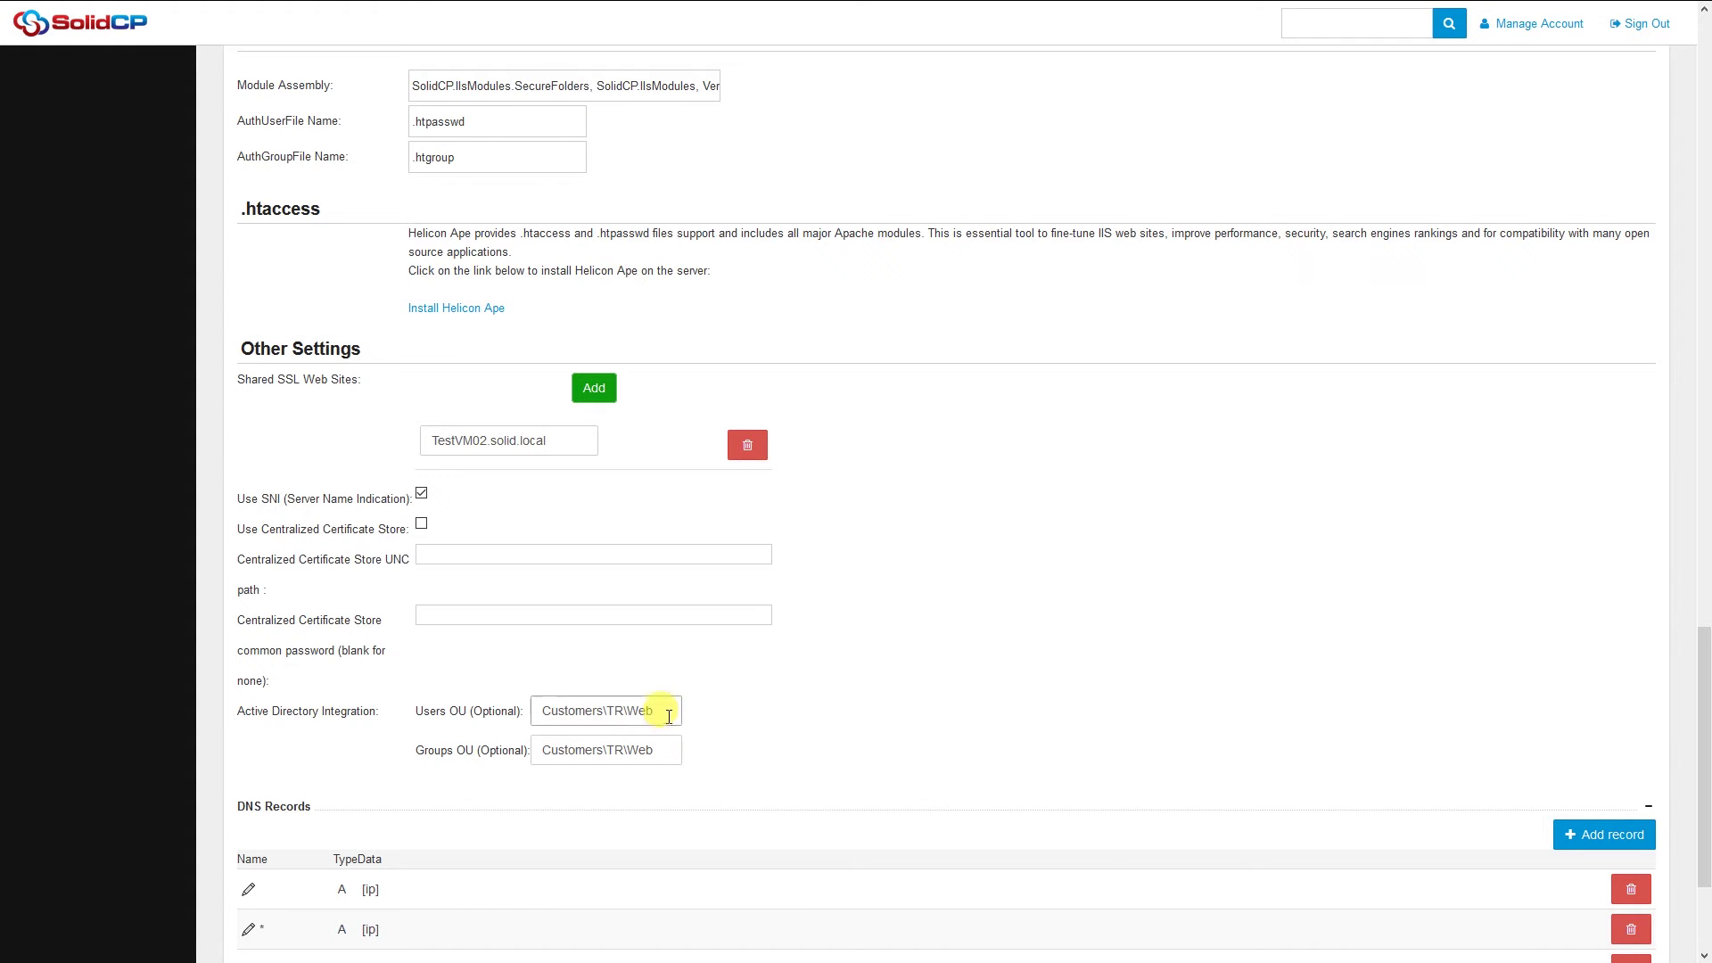
scroll(783, 847, "up", 20)
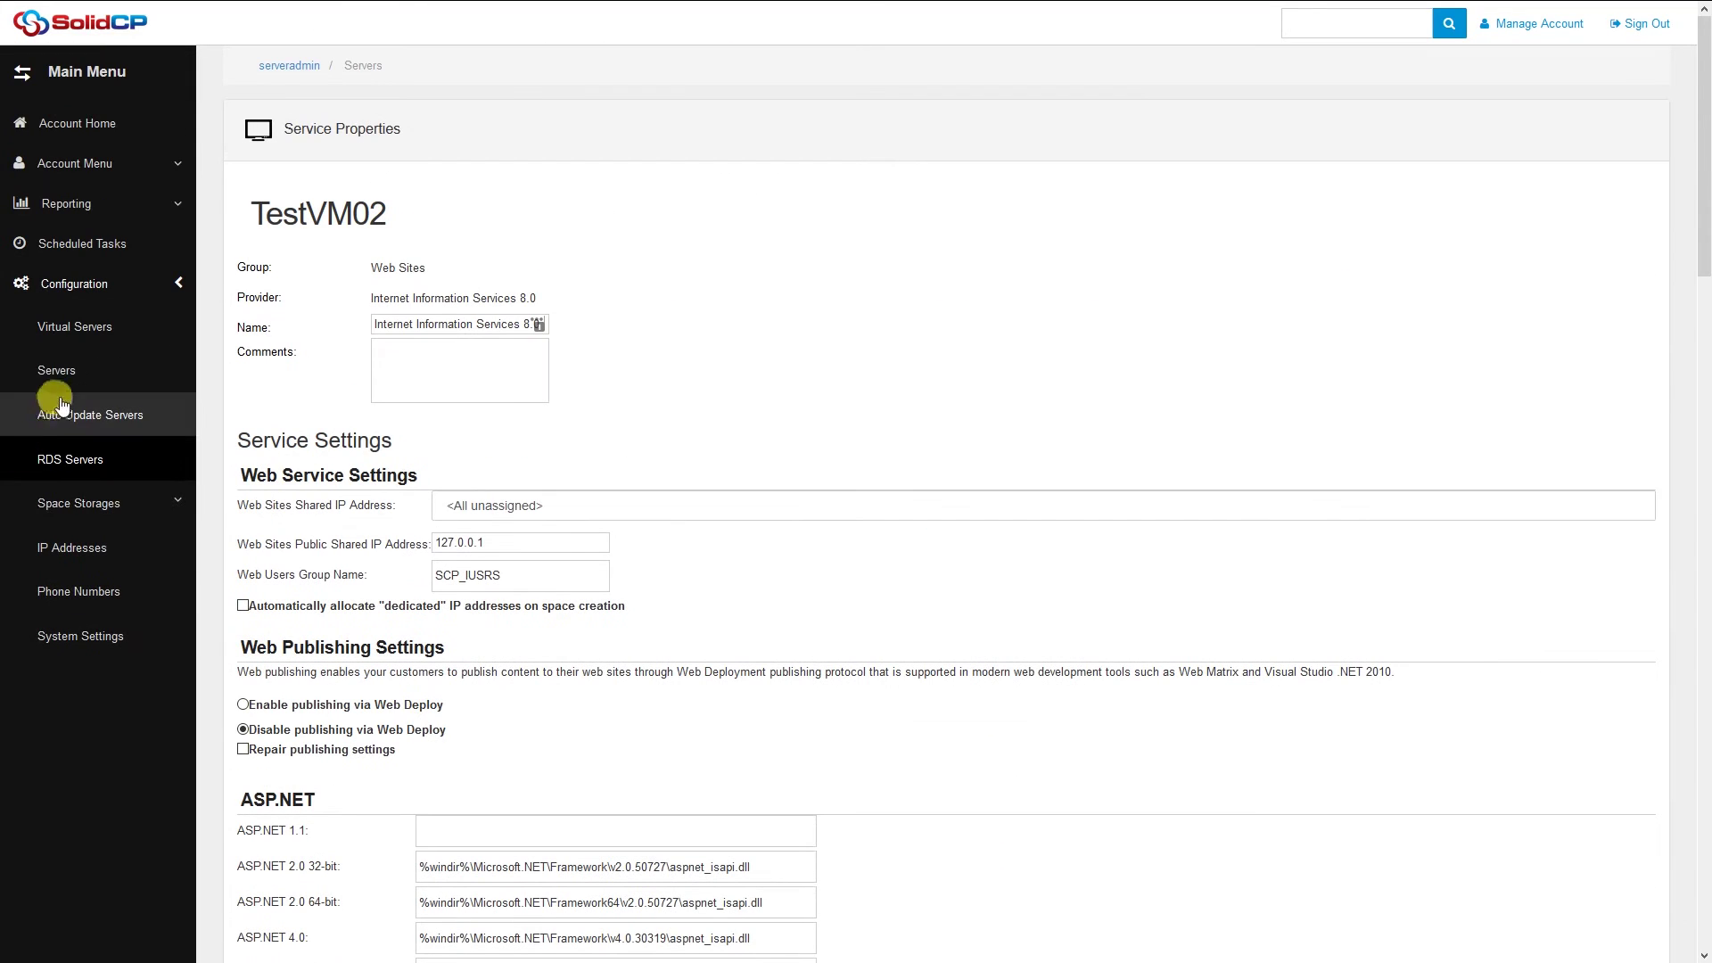
Step: Open the server properties of TestVM02 and expand its Active Directory settings
left_click(85, 379)
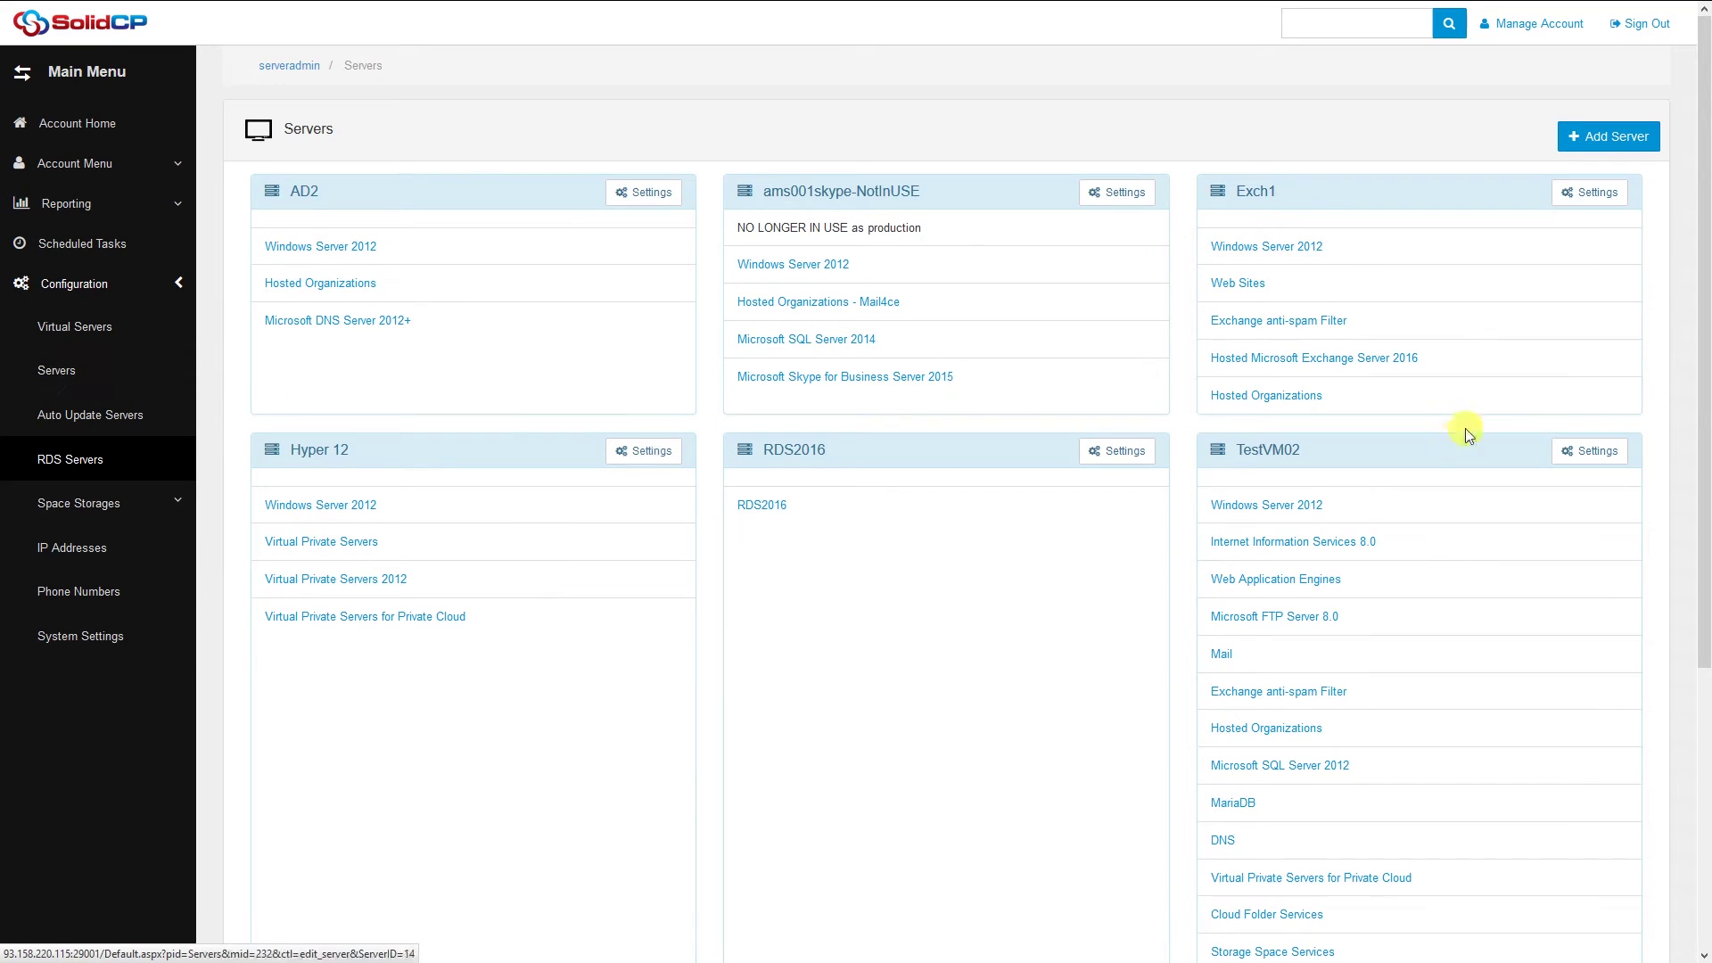
left_click(1538, 453)
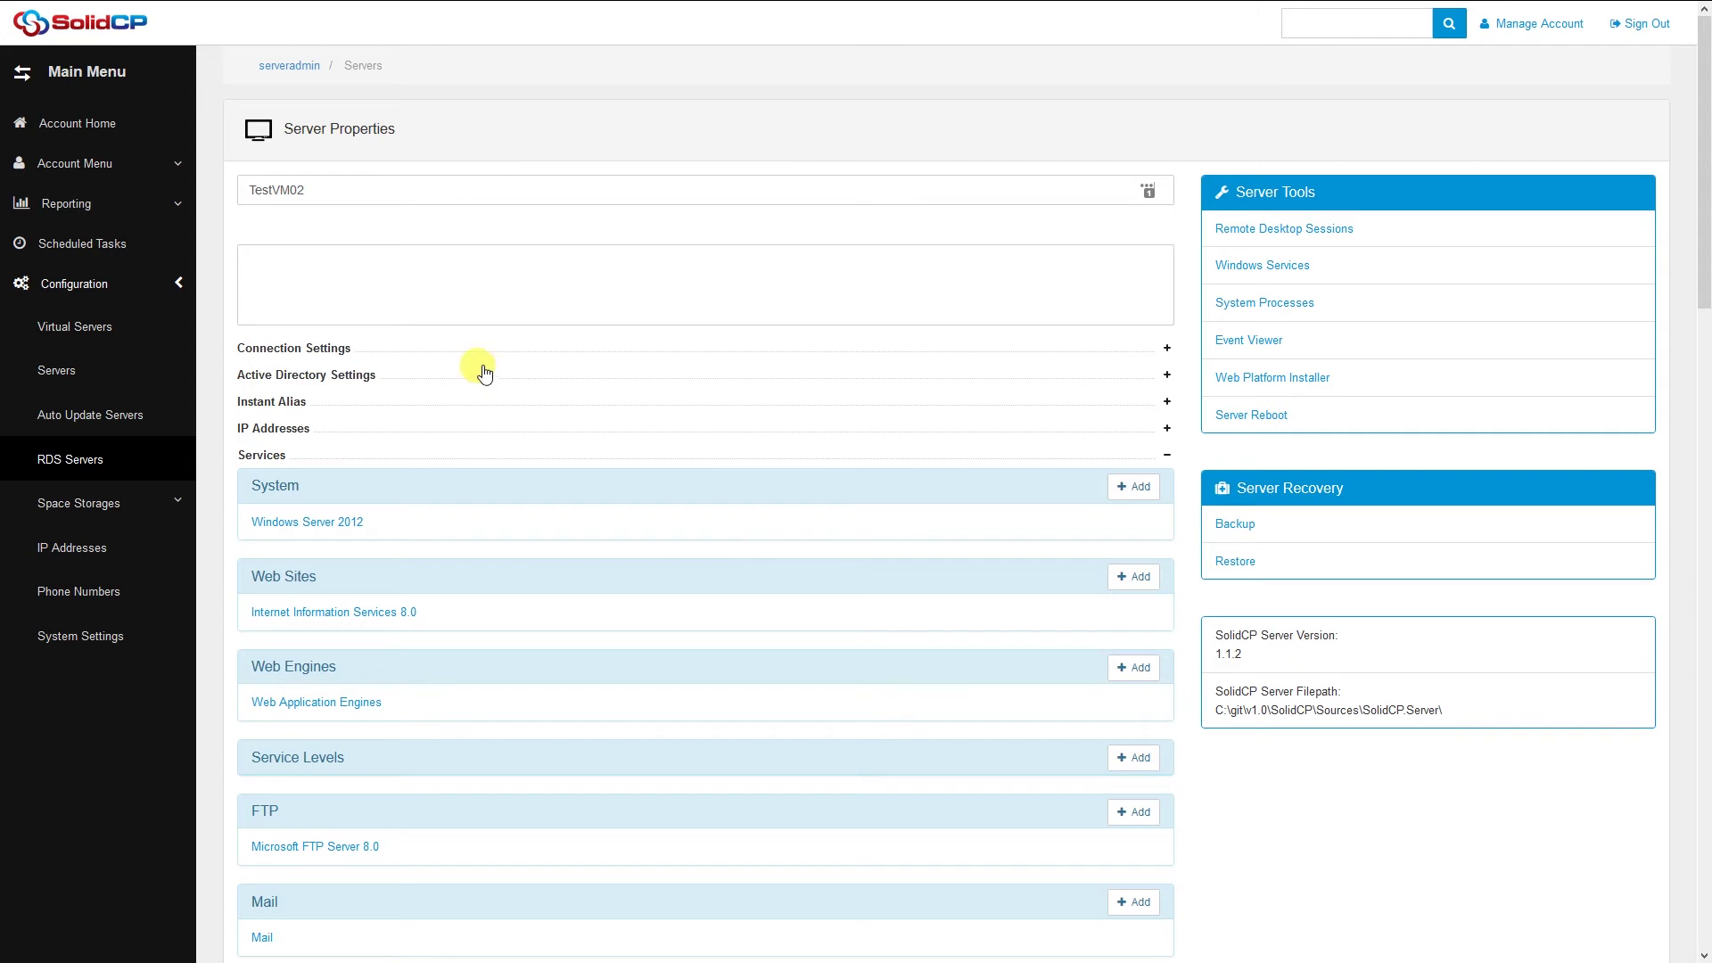
left_click(345, 378)
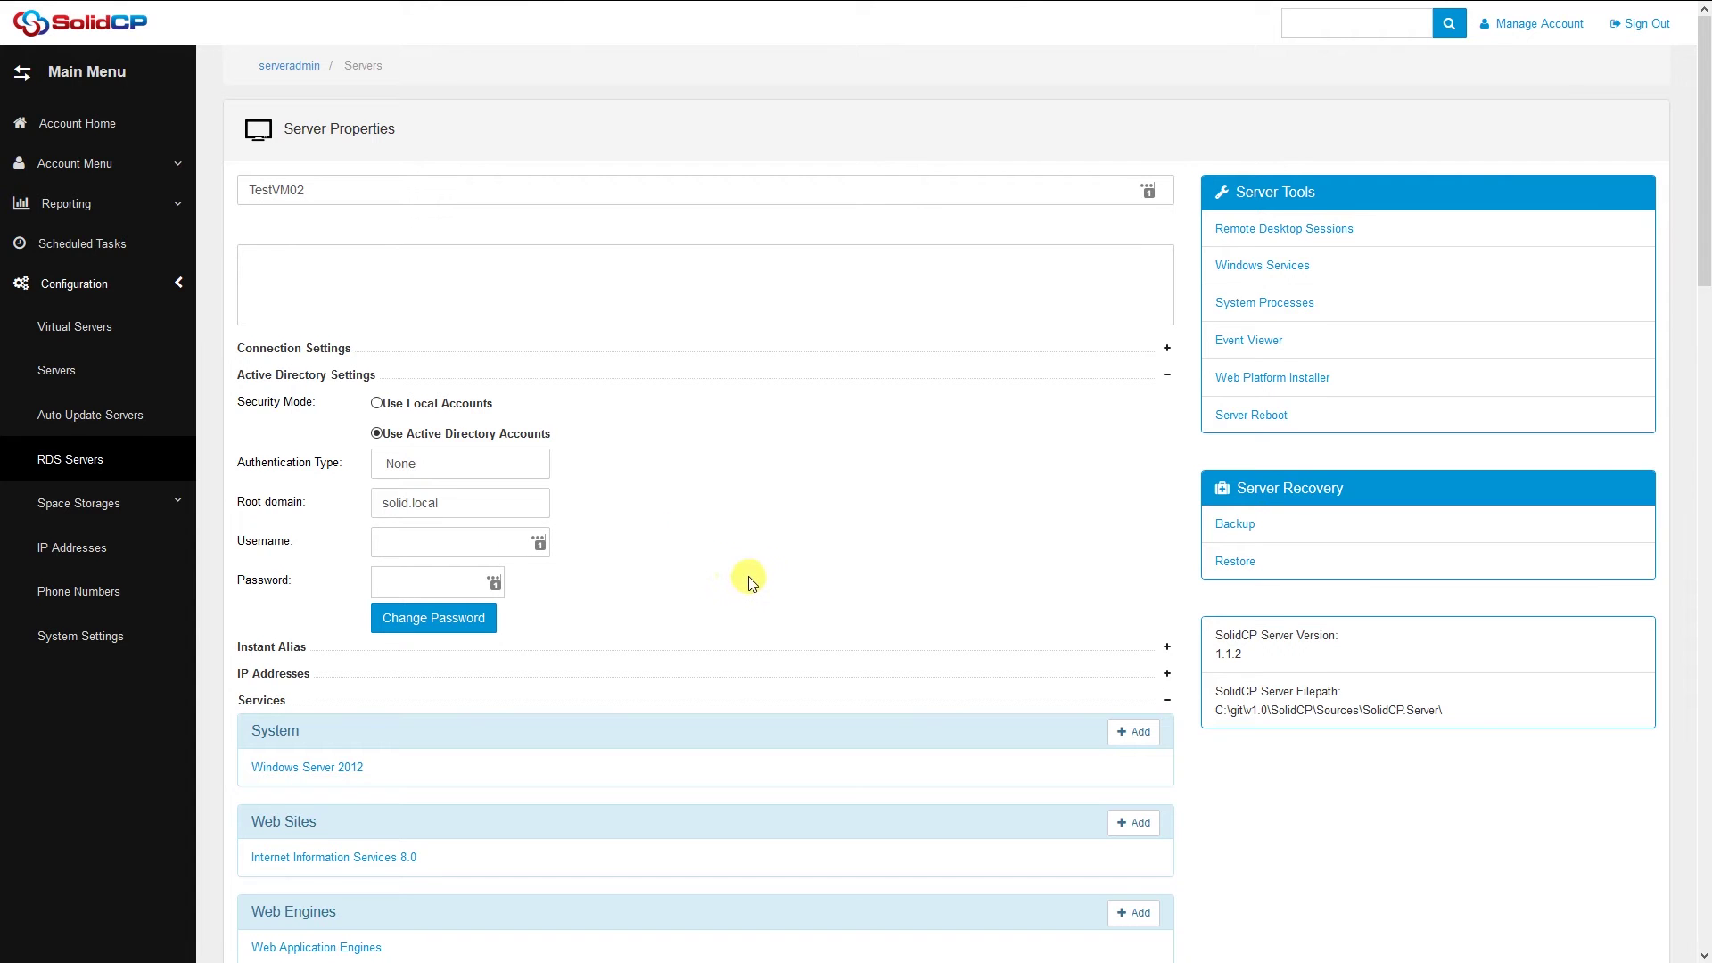
Step: Open the form for adding a Hosted Exchange service to TestVM02 and view the available service providers
scroll(749, 580, "down", 1)
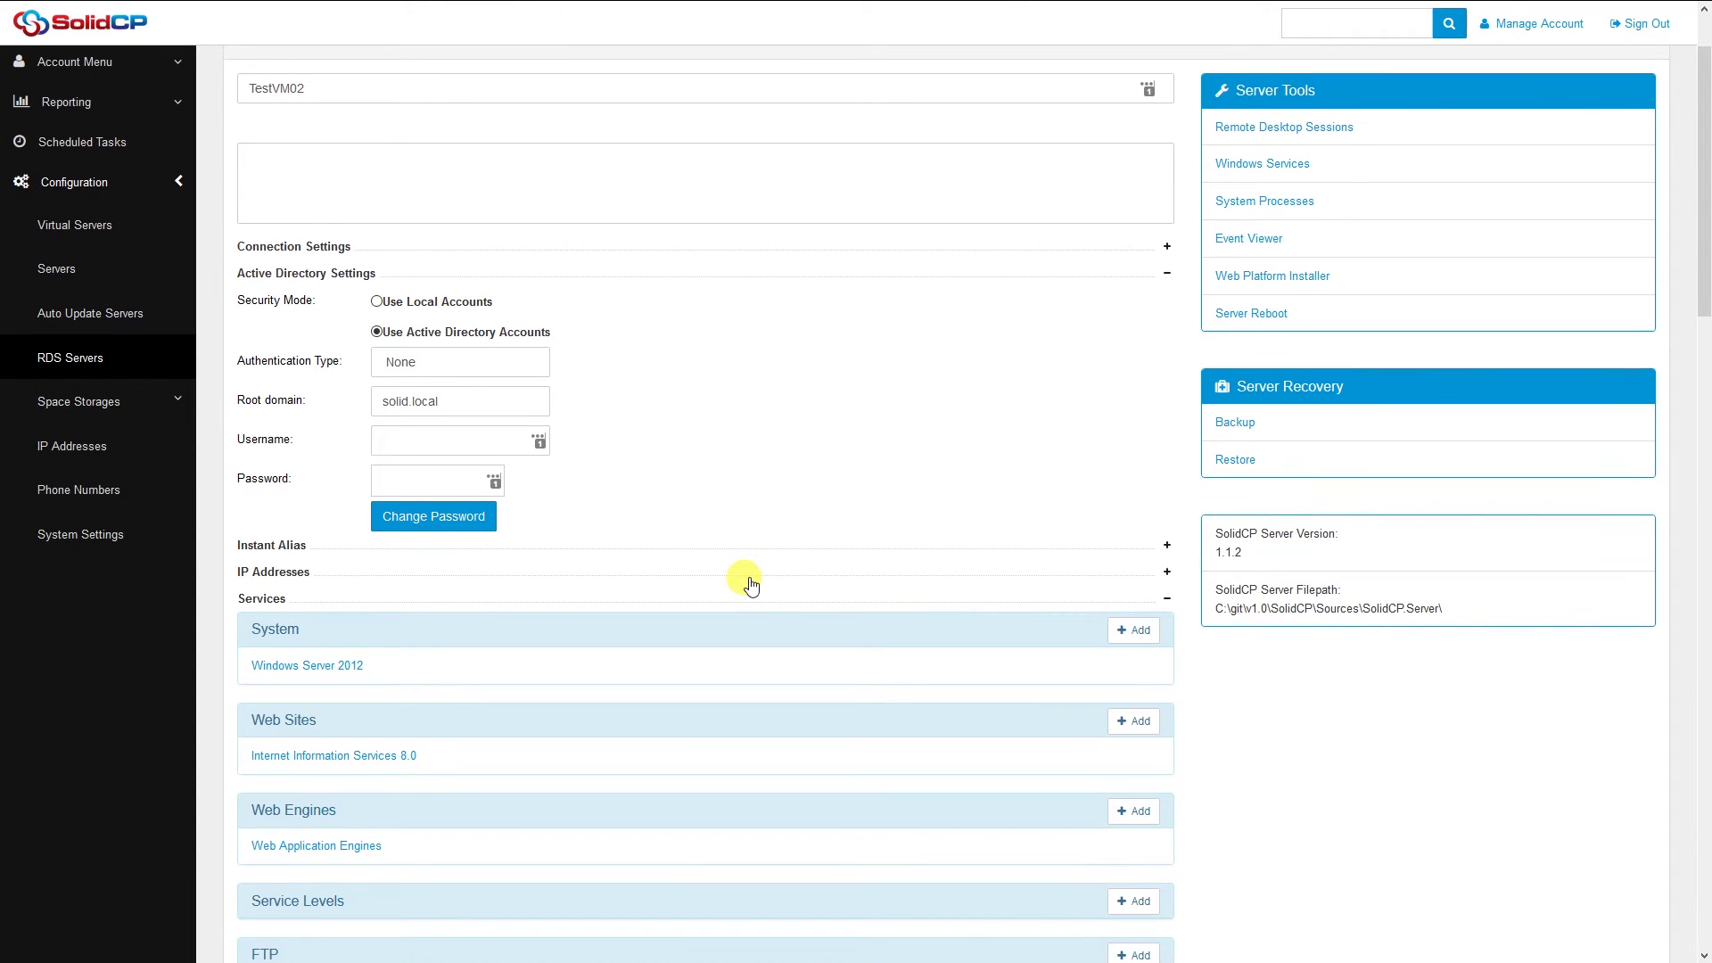
scroll(714, 535, "down", 6)
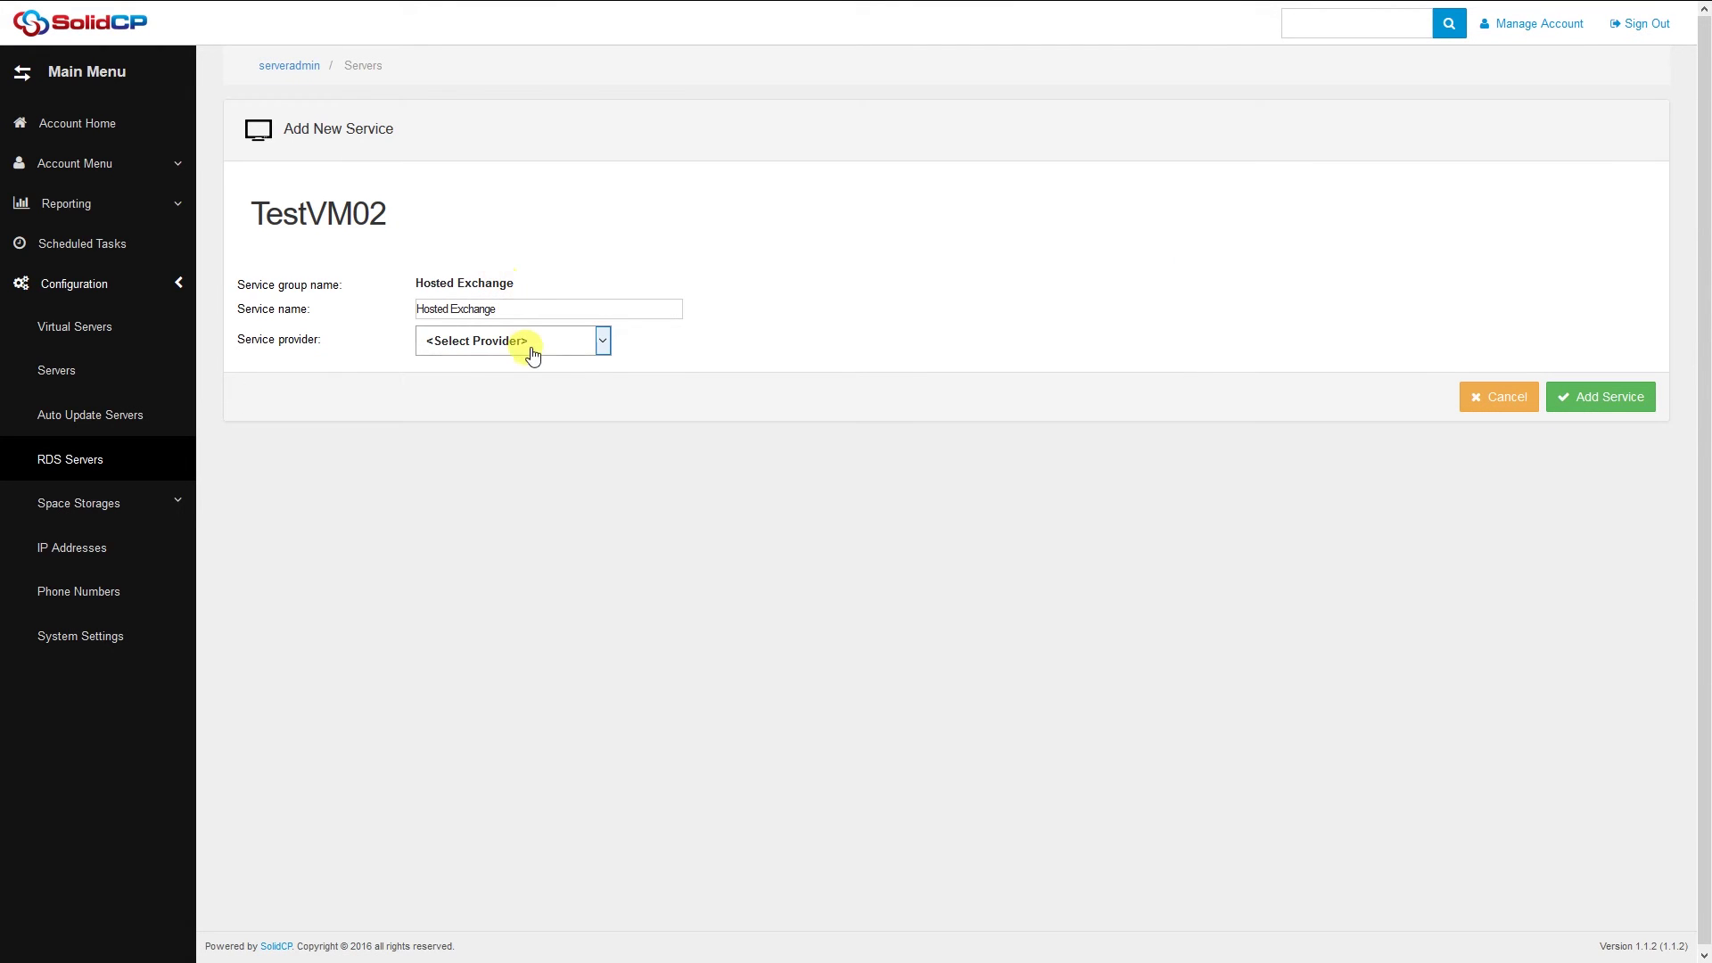
left_click(534, 347)
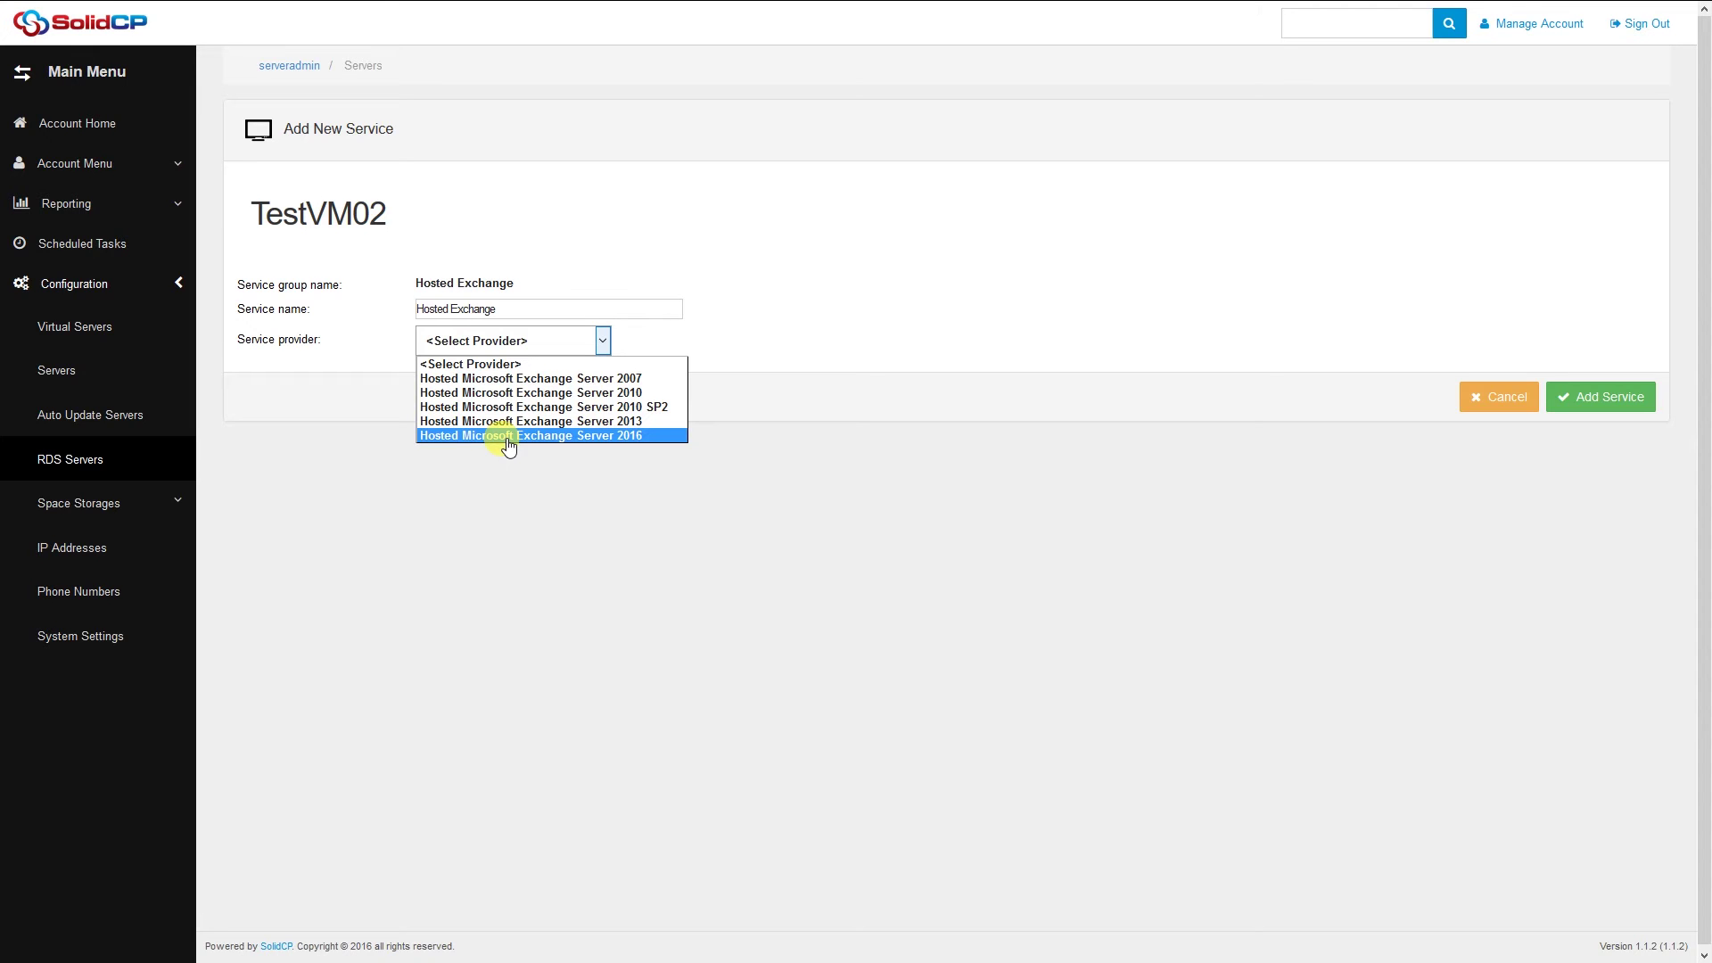
left_click(308, 399)
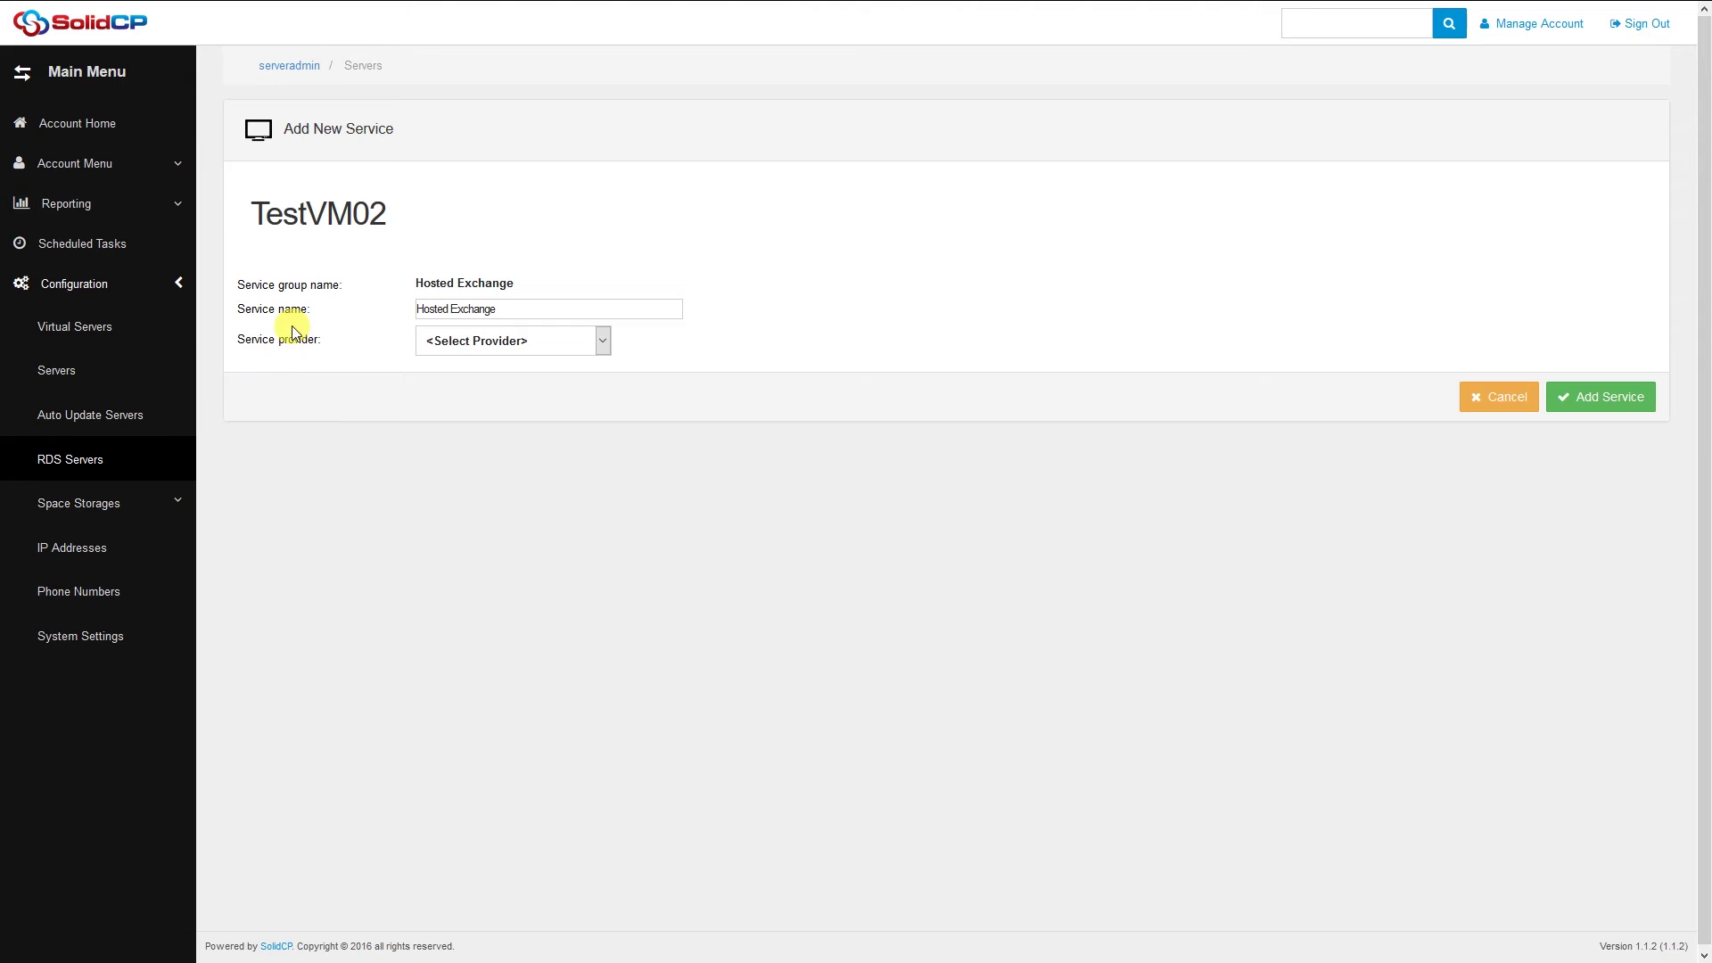
Step: Create a virtual server named Test1
left_click(107, 331)
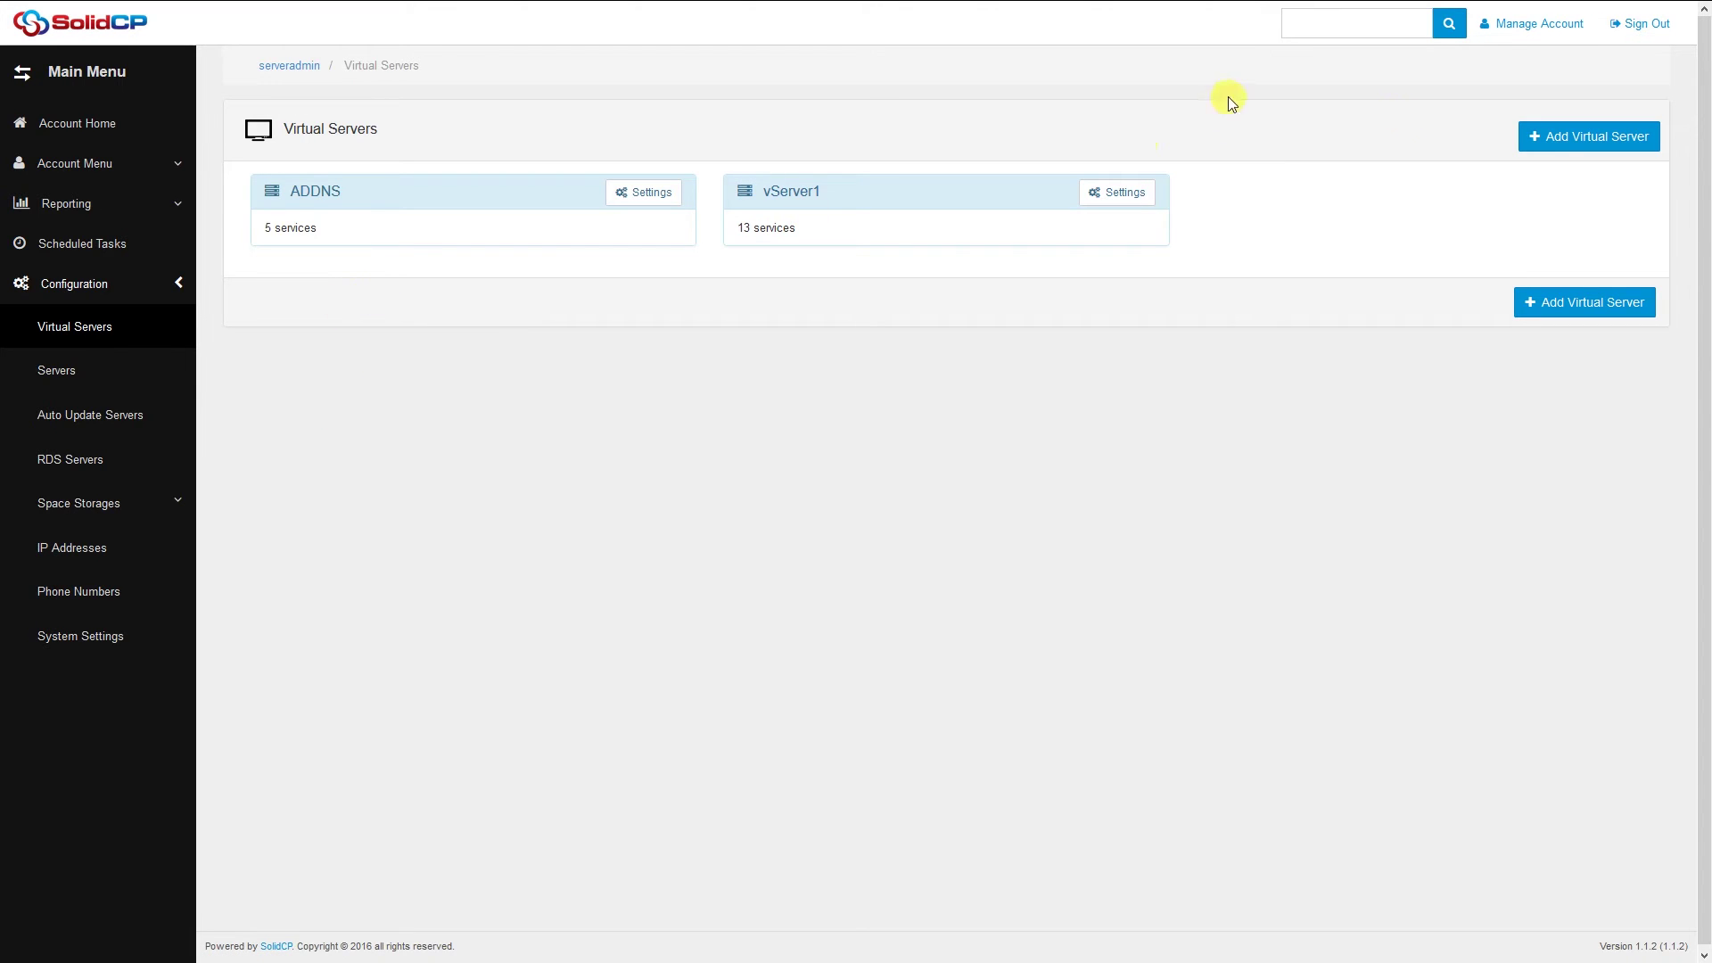
left_click(1540, 137)
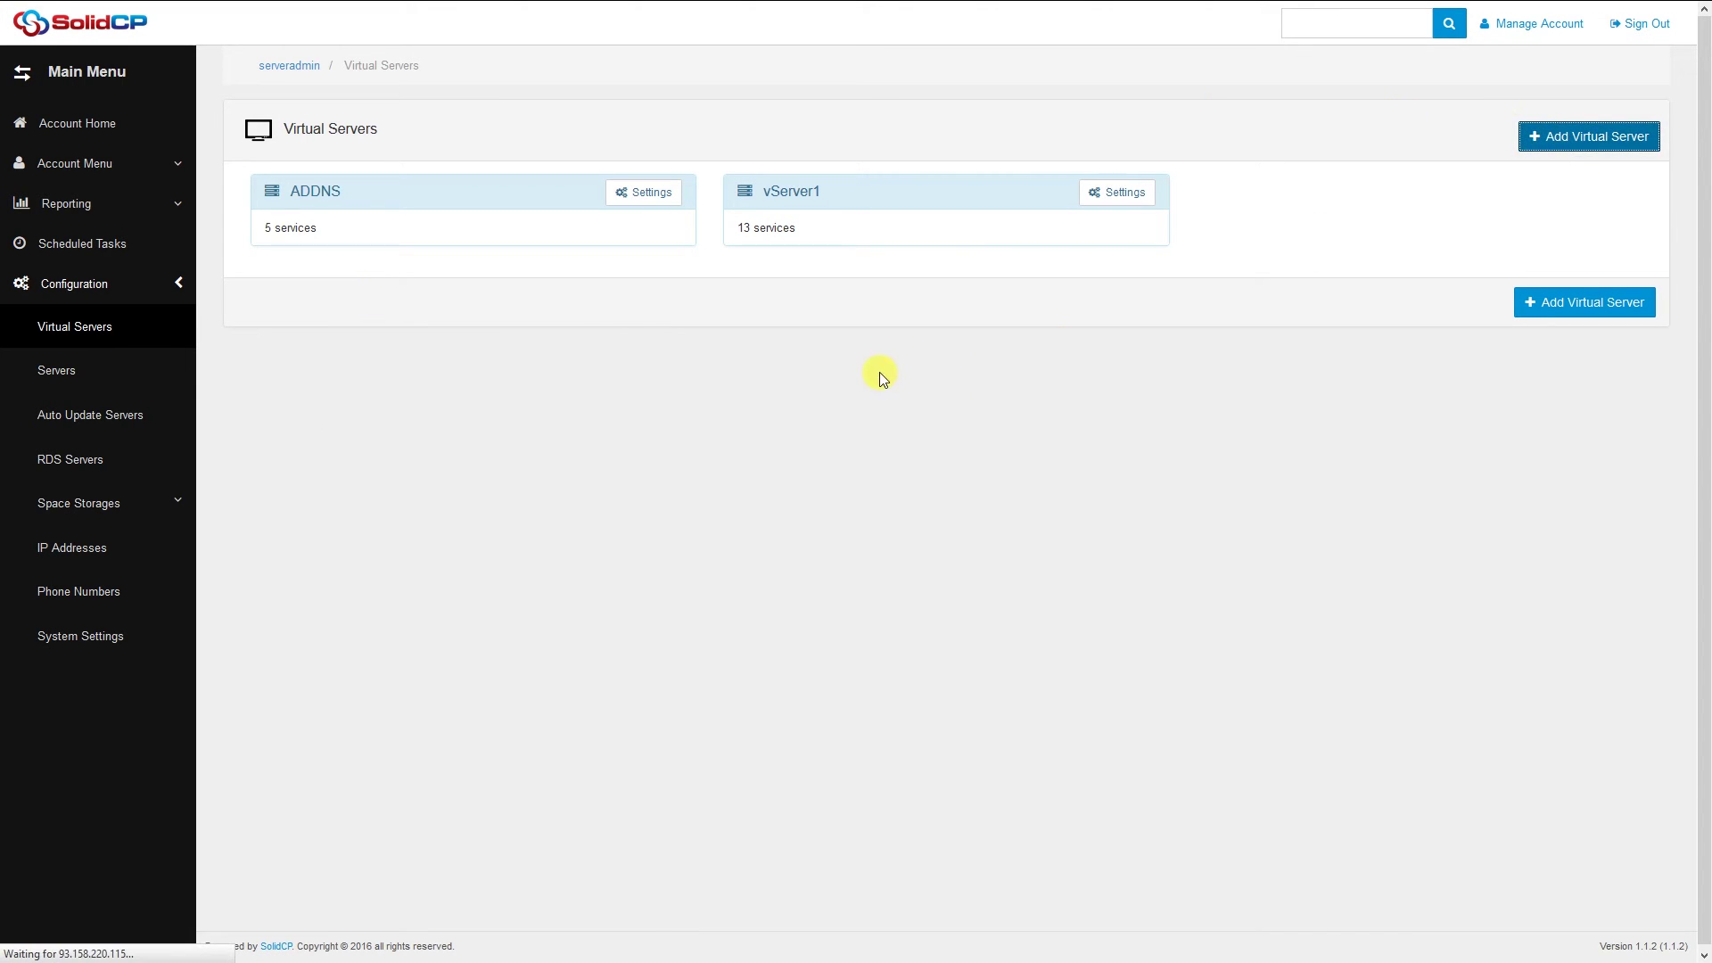
left_click_drag(459, 184, 283, 182)
type("Test1")
left_click(1507, 312)
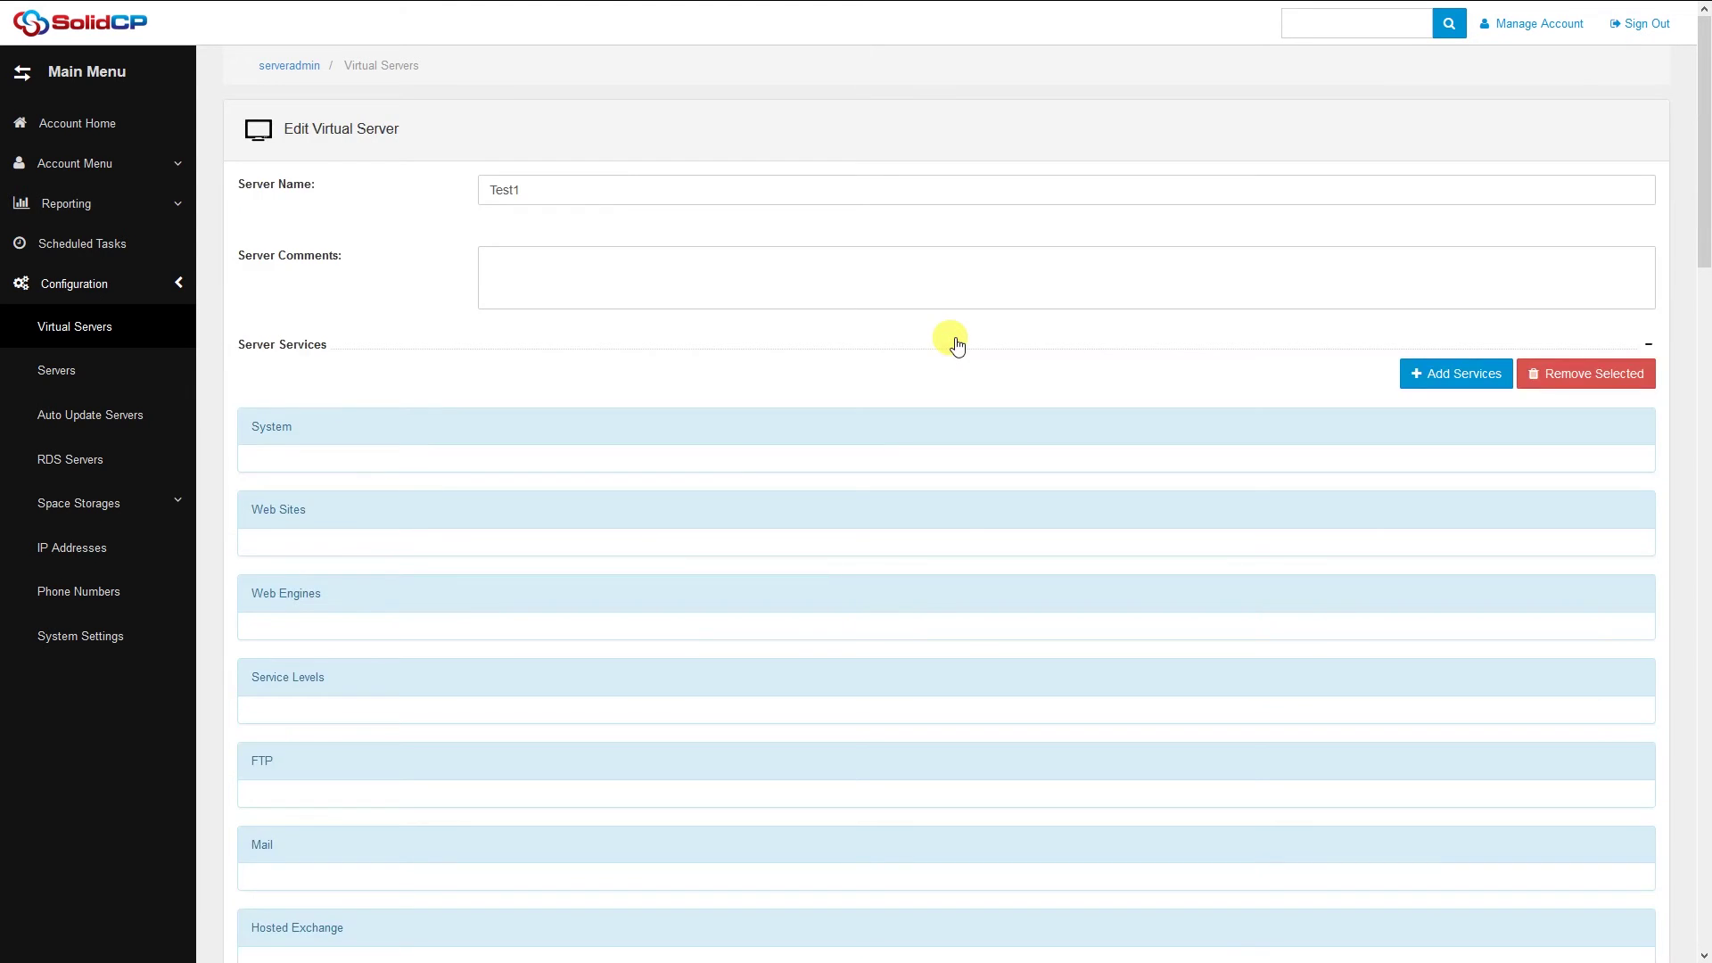
Step: Select IIS 8.0 and DNS on TestVM02, Remote Desktop Services on TestVM05, and Exchange Server 2016 and Hosted Organizations on Exch1 for Test1
left_click(1441, 371)
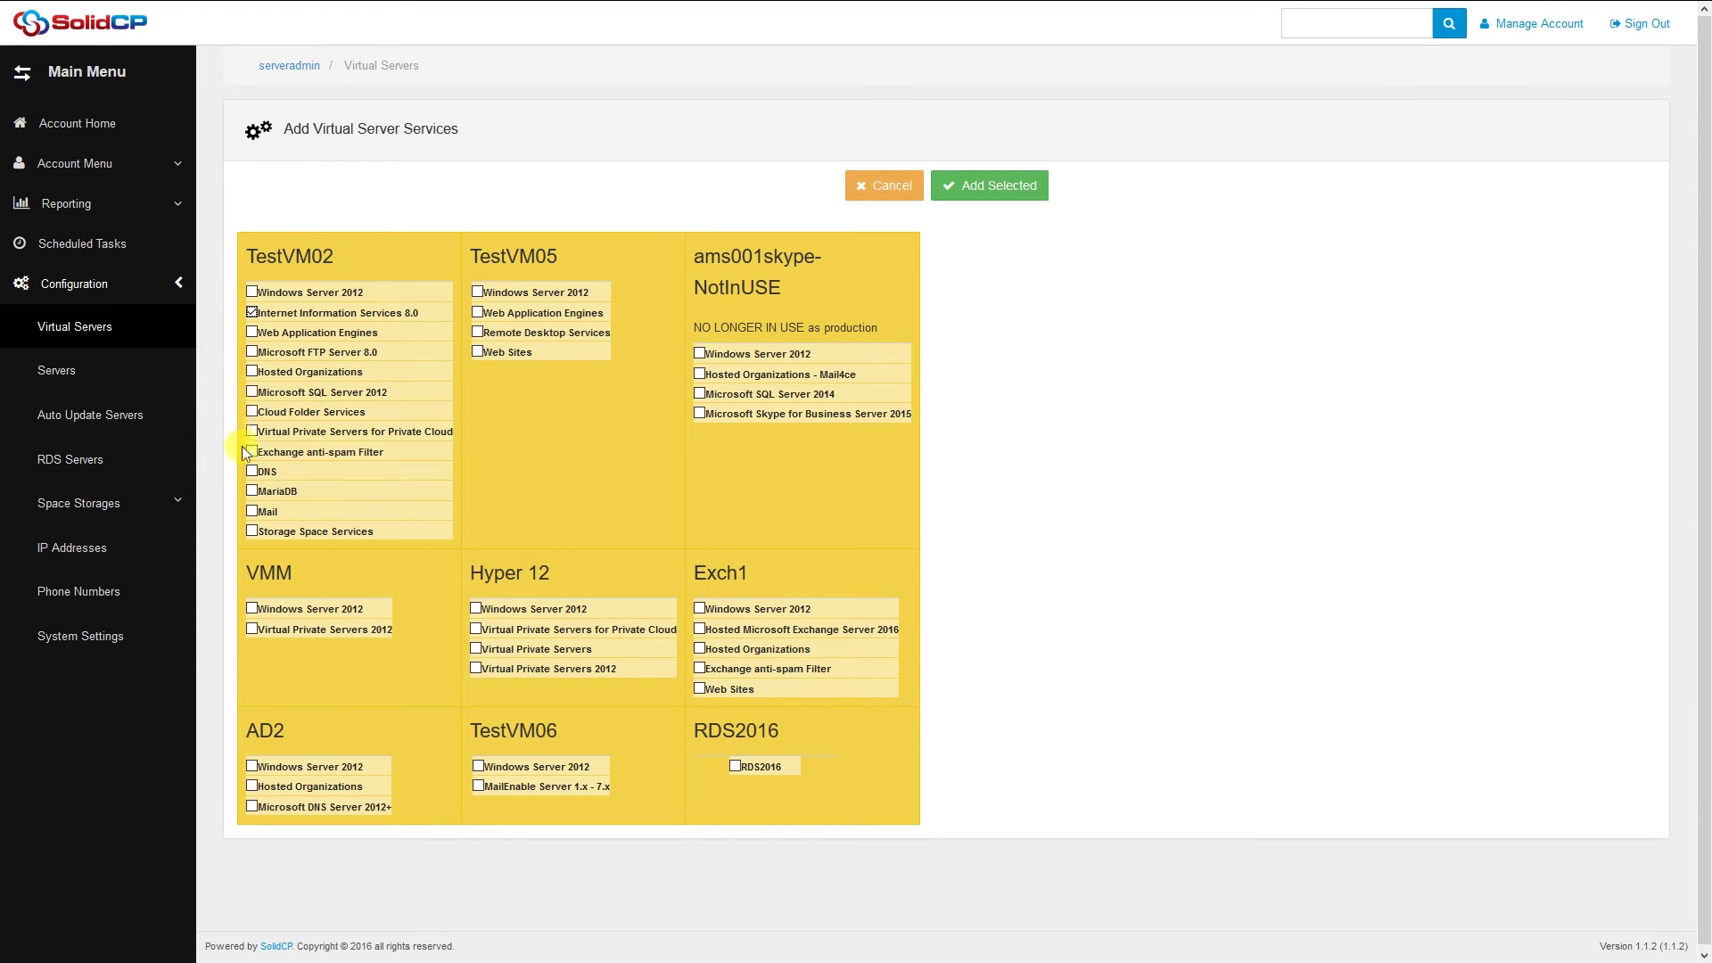
left_click(255, 469)
left_click(479, 333)
left_click(699, 630)
Step: Start a new hosting plan with vServer1 as its target server and enable the System quota group
left_click(93, 163)
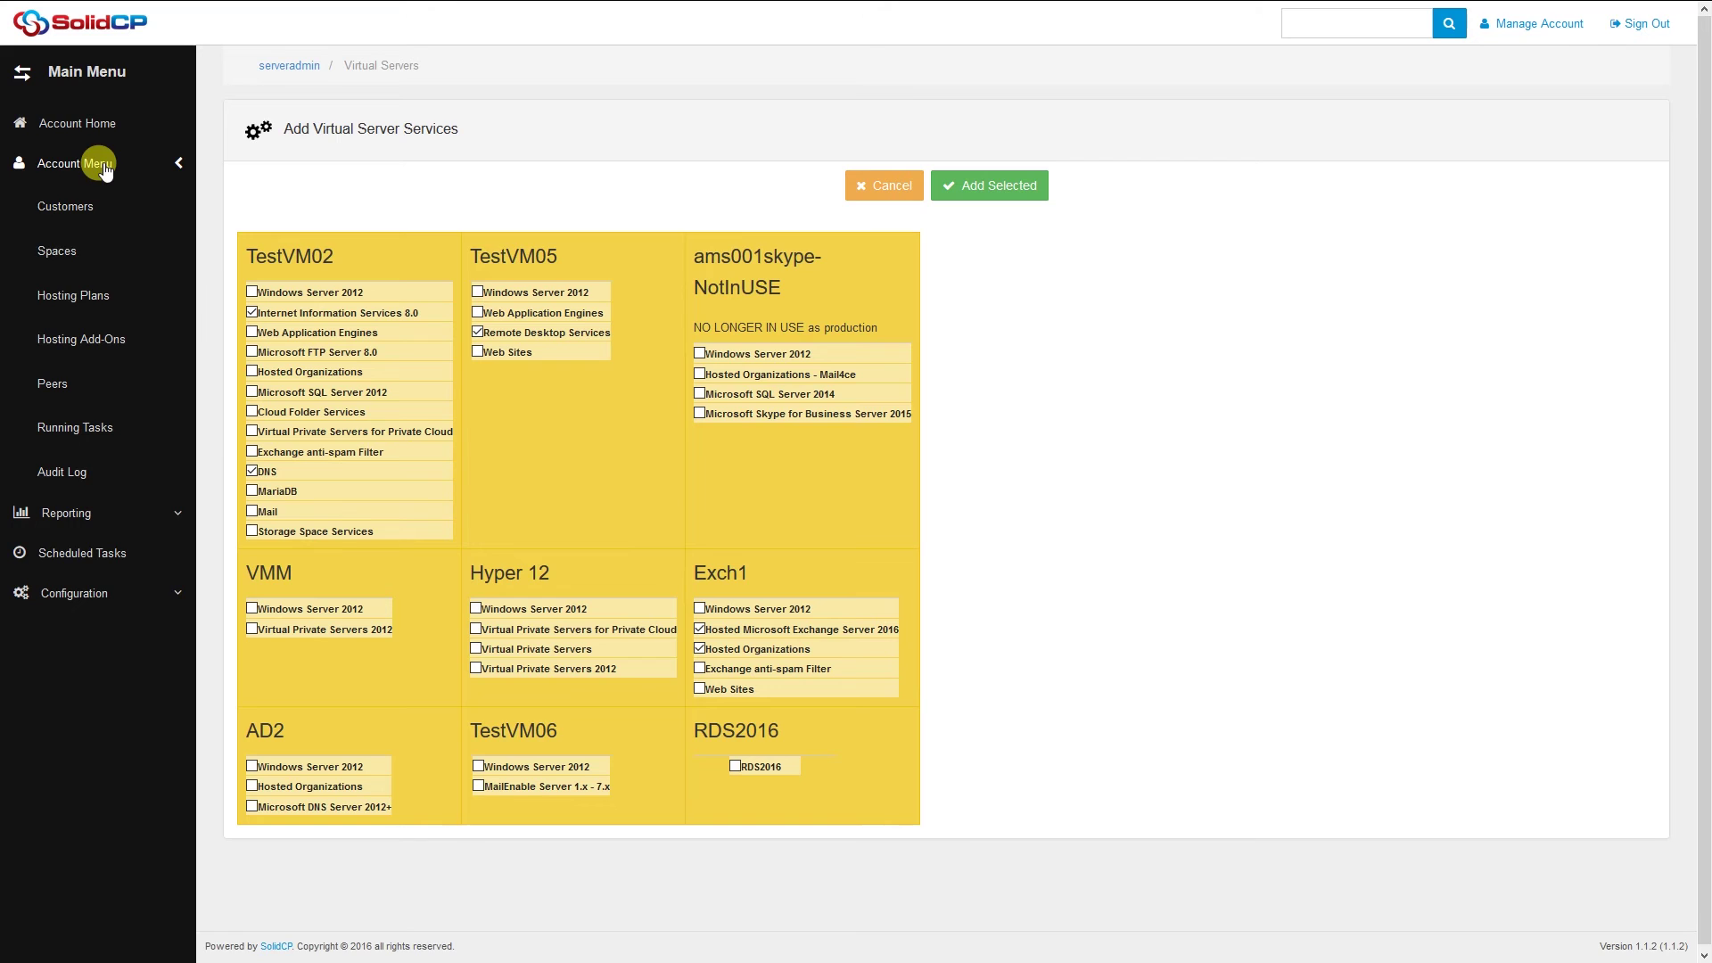
left_click(78, 294)
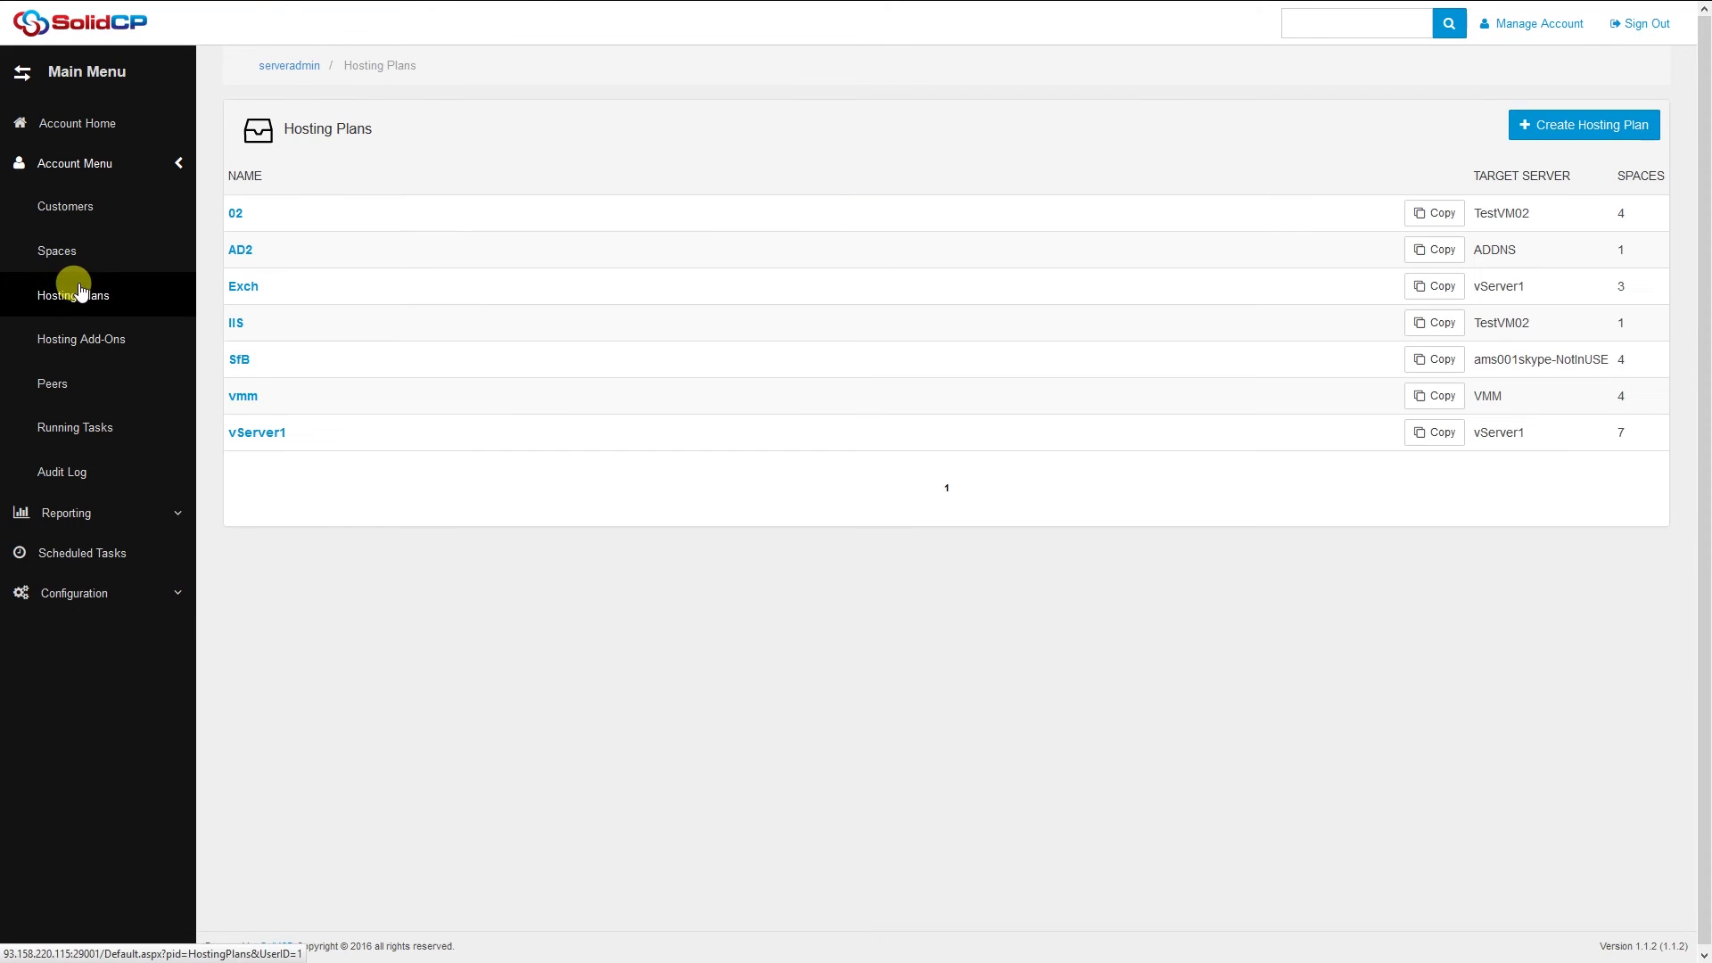
left_click(1543, 125)
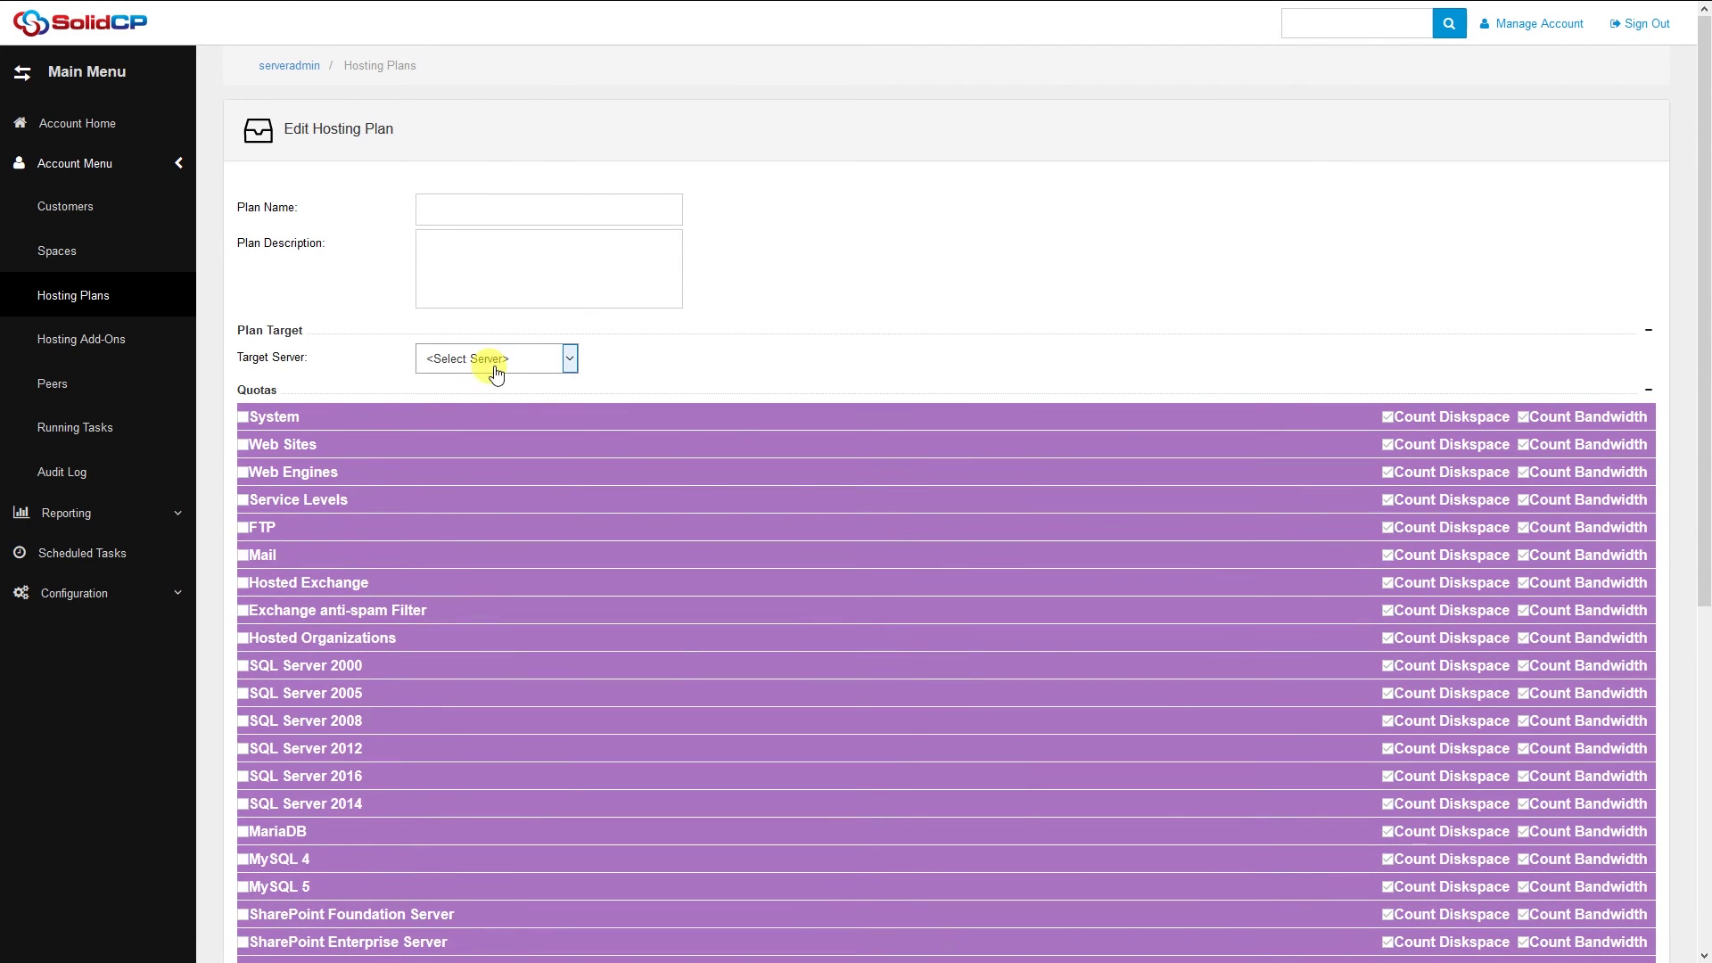
left_click(486, 358)
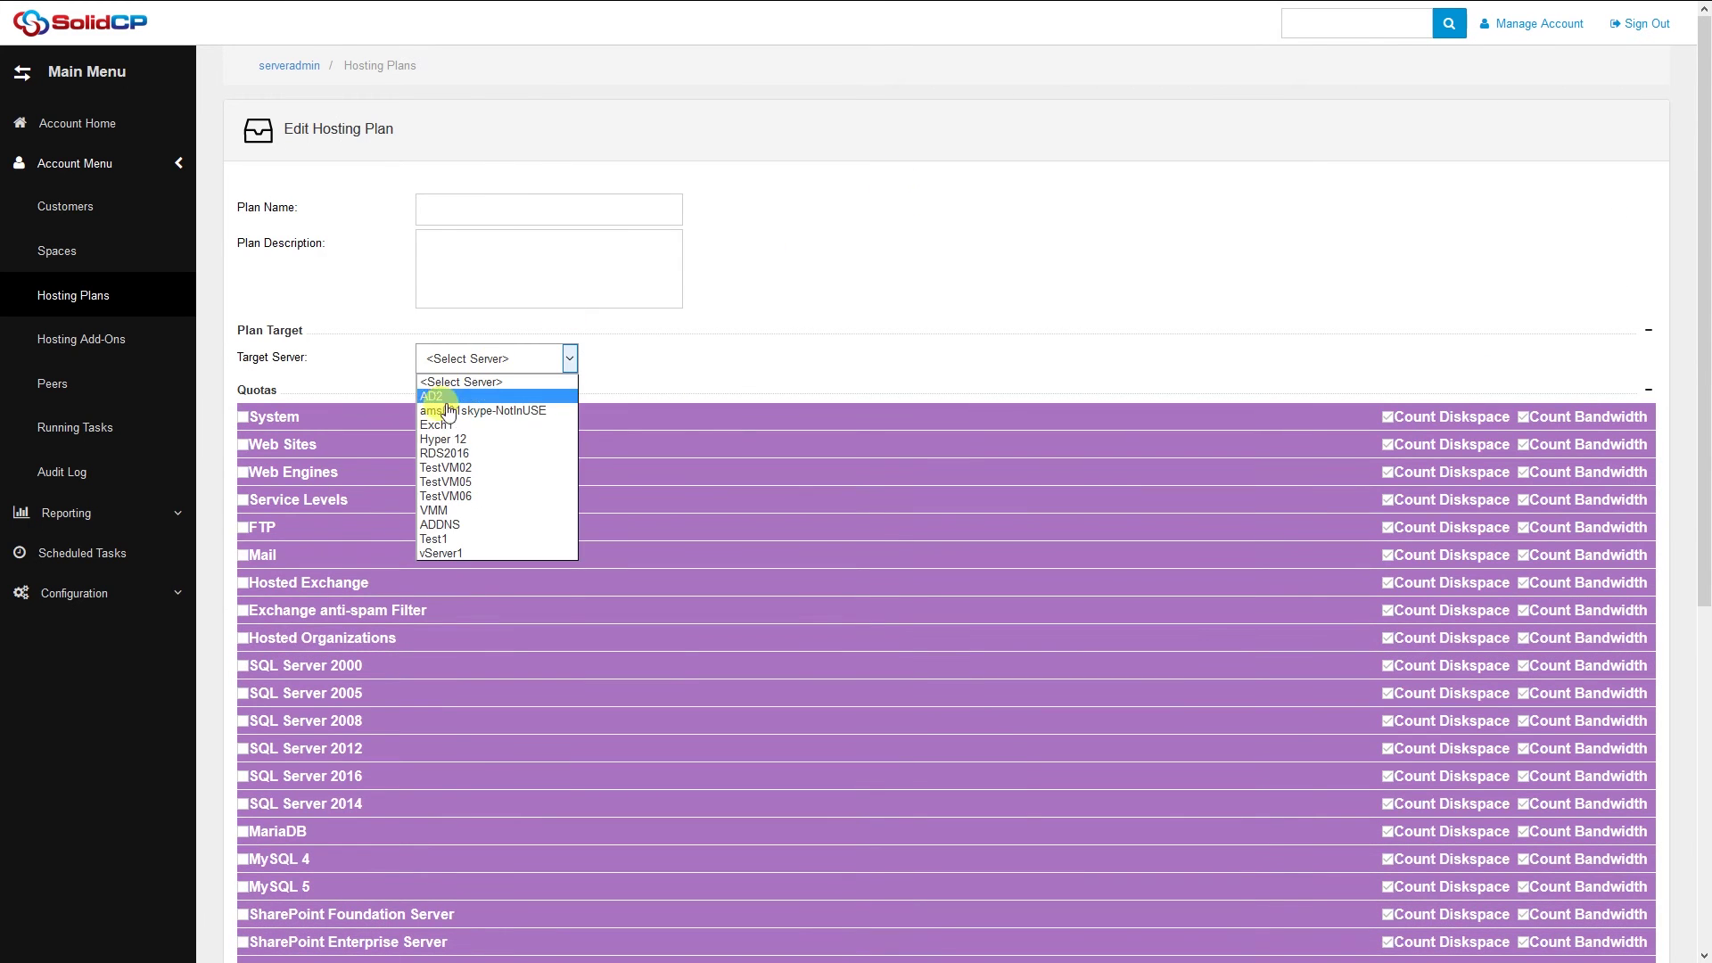
left_click(470, 554)
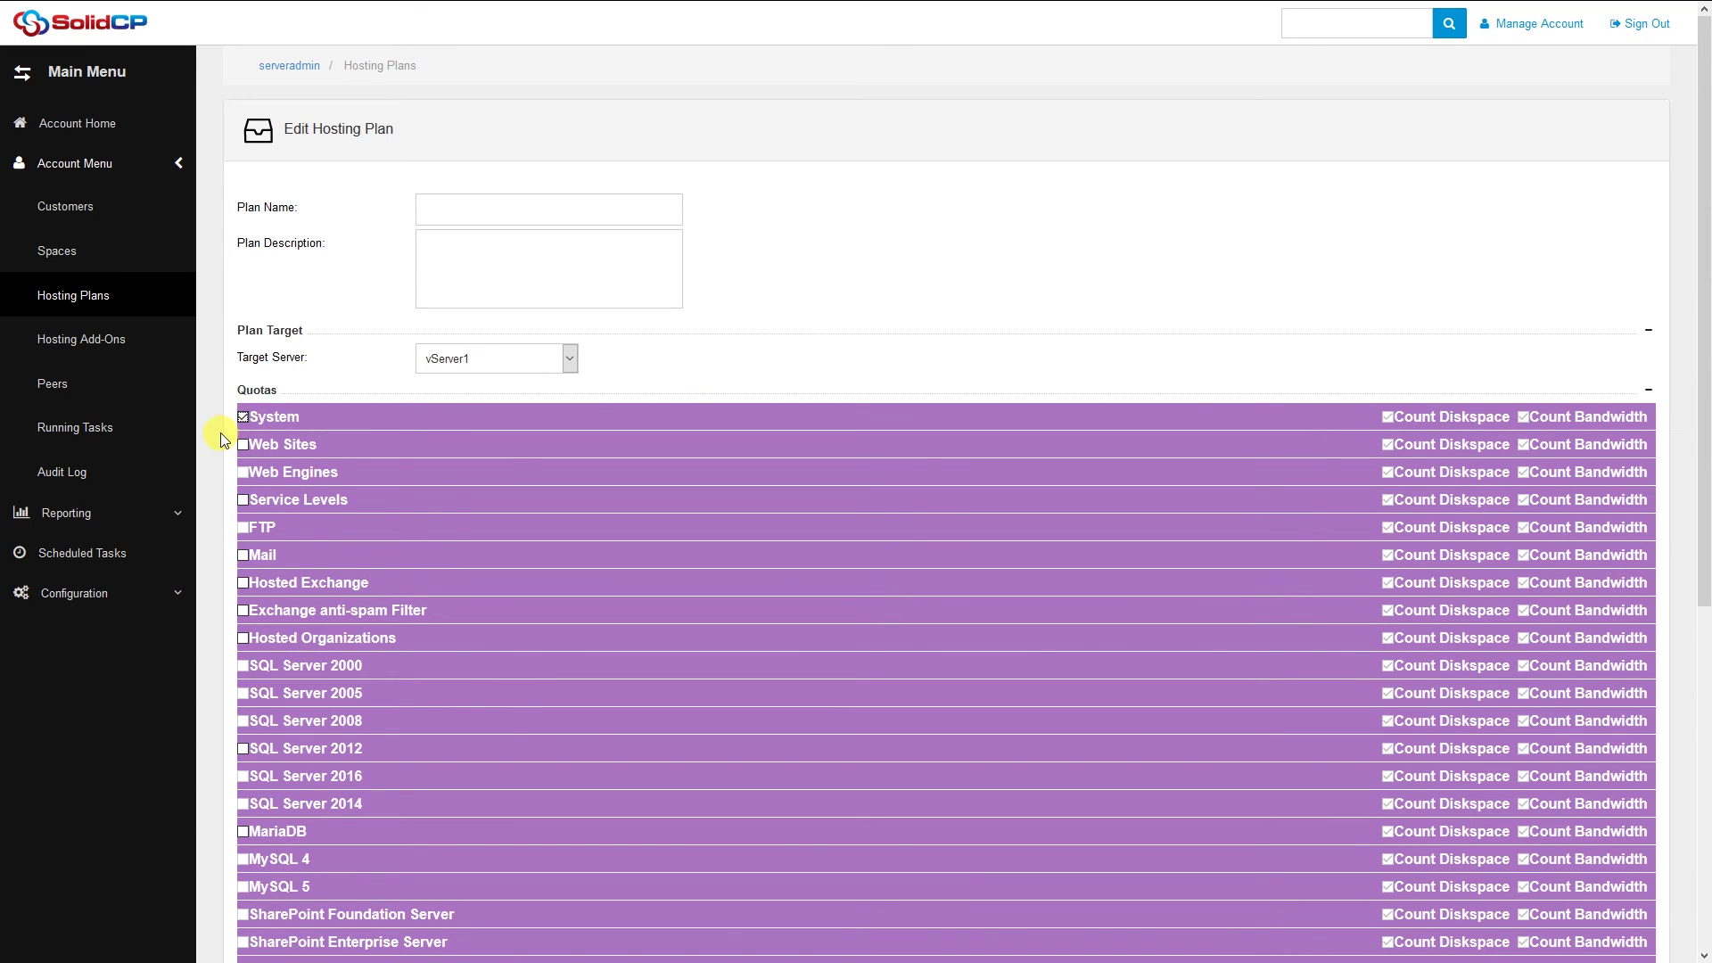
Step: Enable the Hosted Exchange quota group in the hosting plan and look through its quota options
scroll(221, 431, "down", 3)
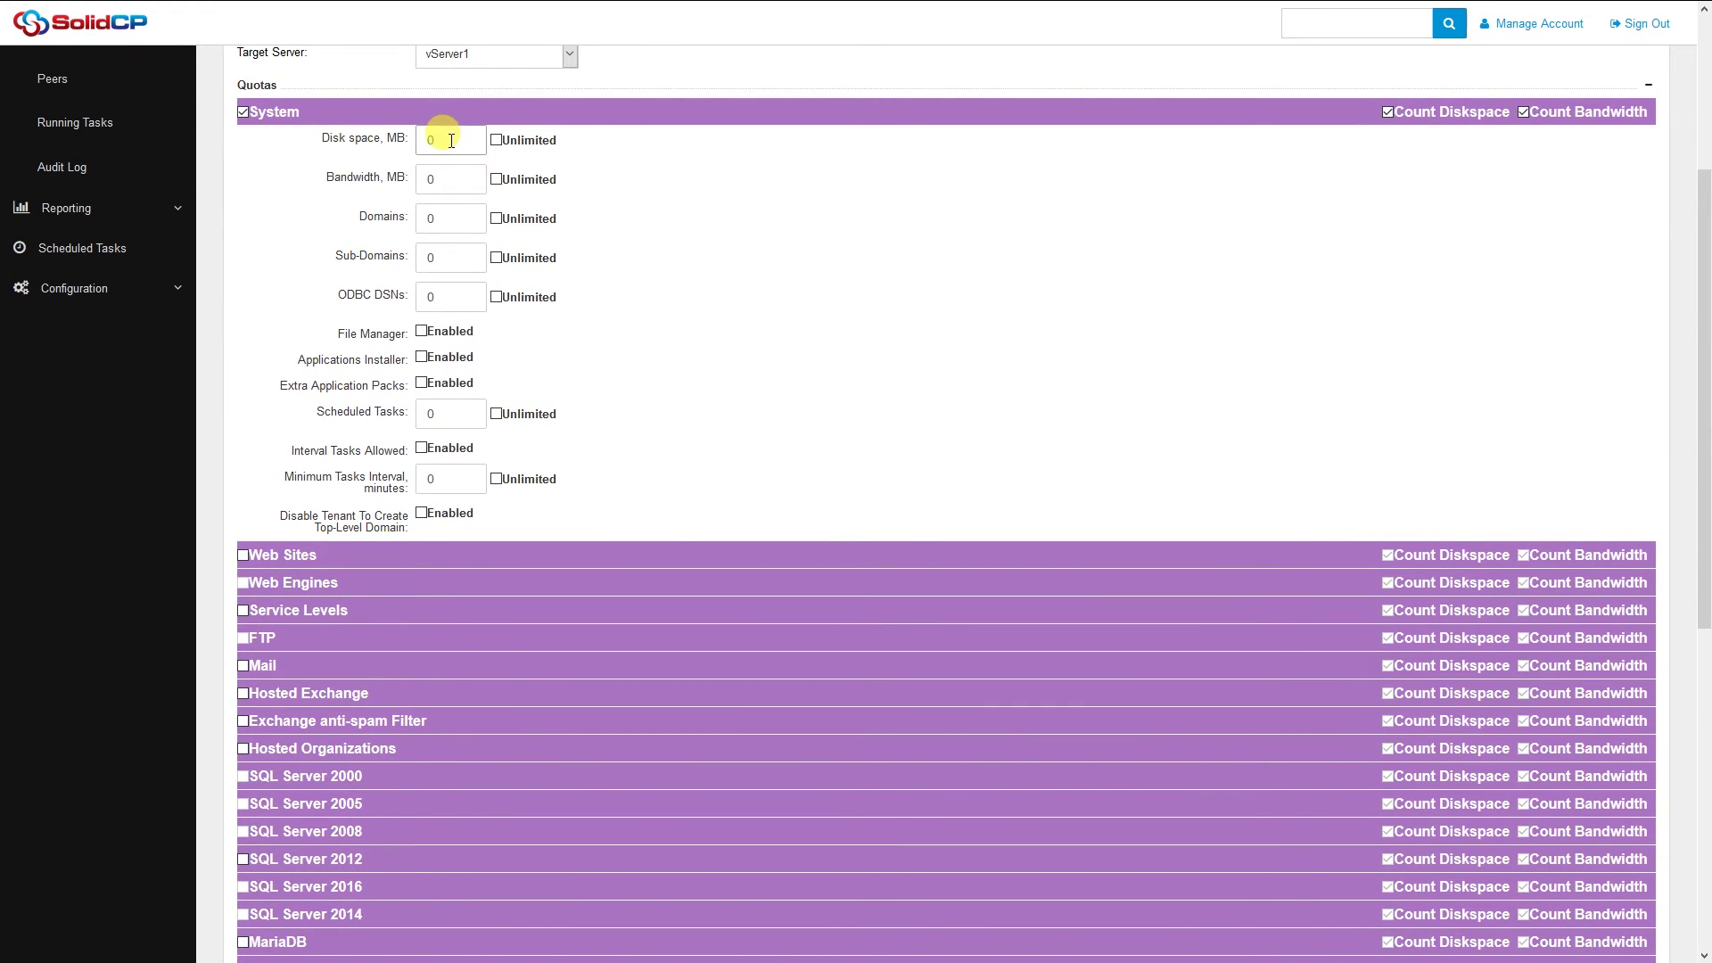
scroll(241, 385, "down", 1)
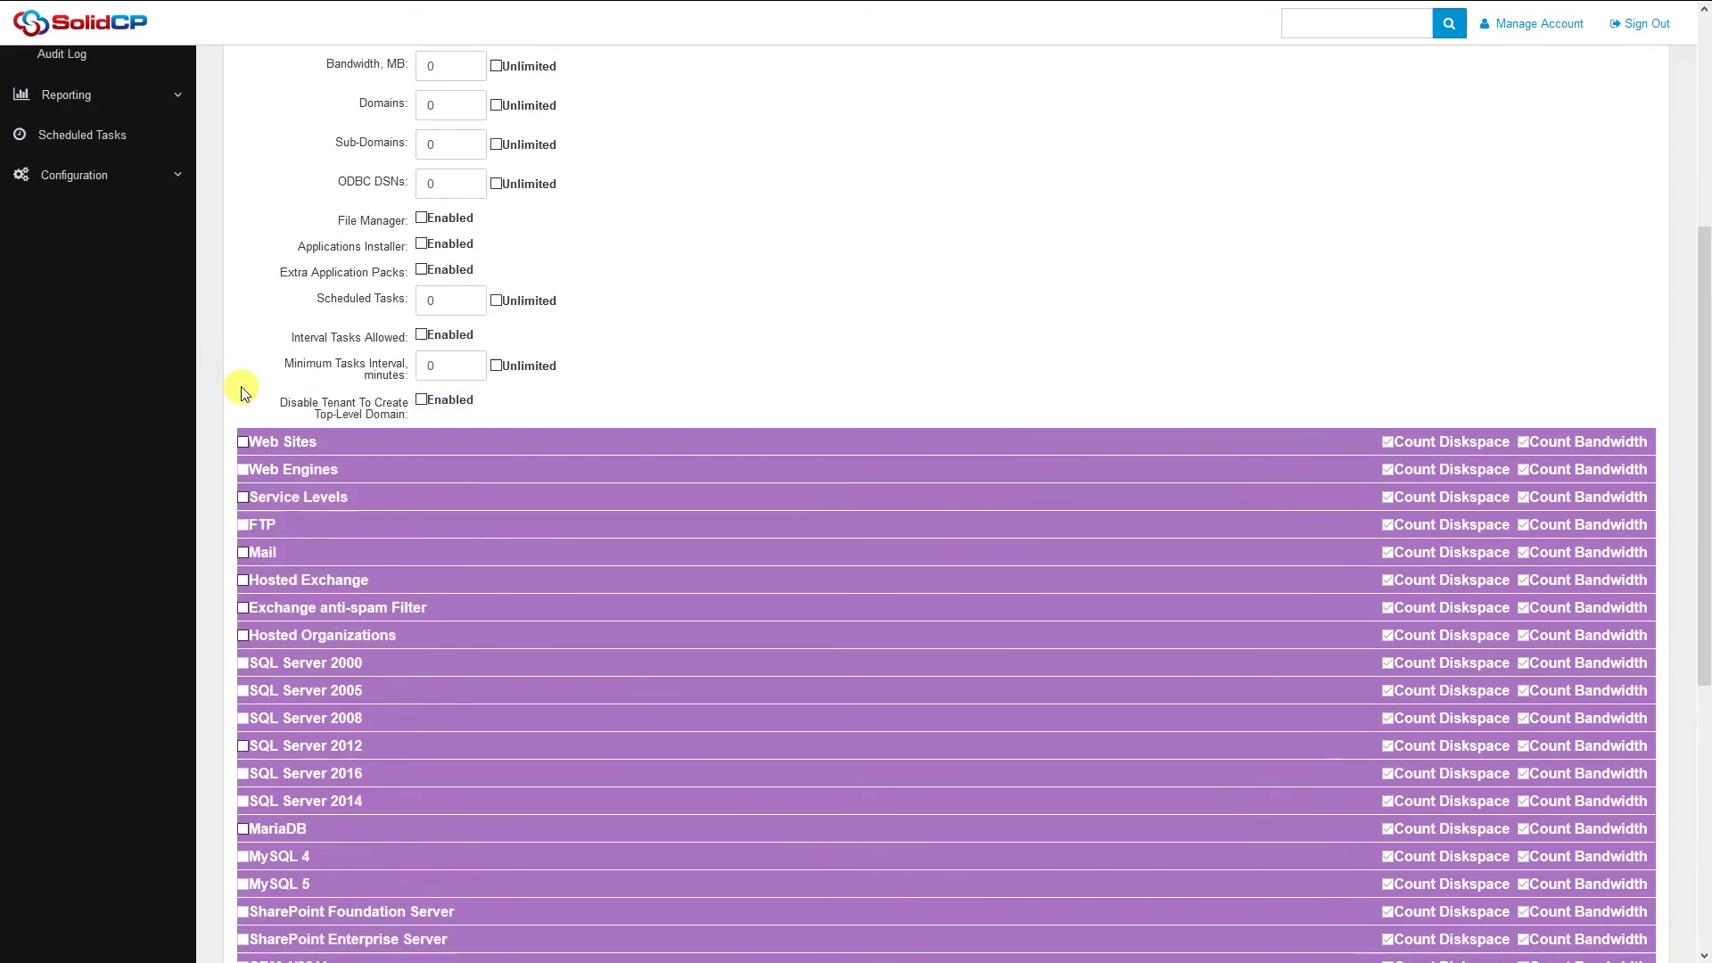
scroll(243, 393, "down", 2)
left_click(242, 388)
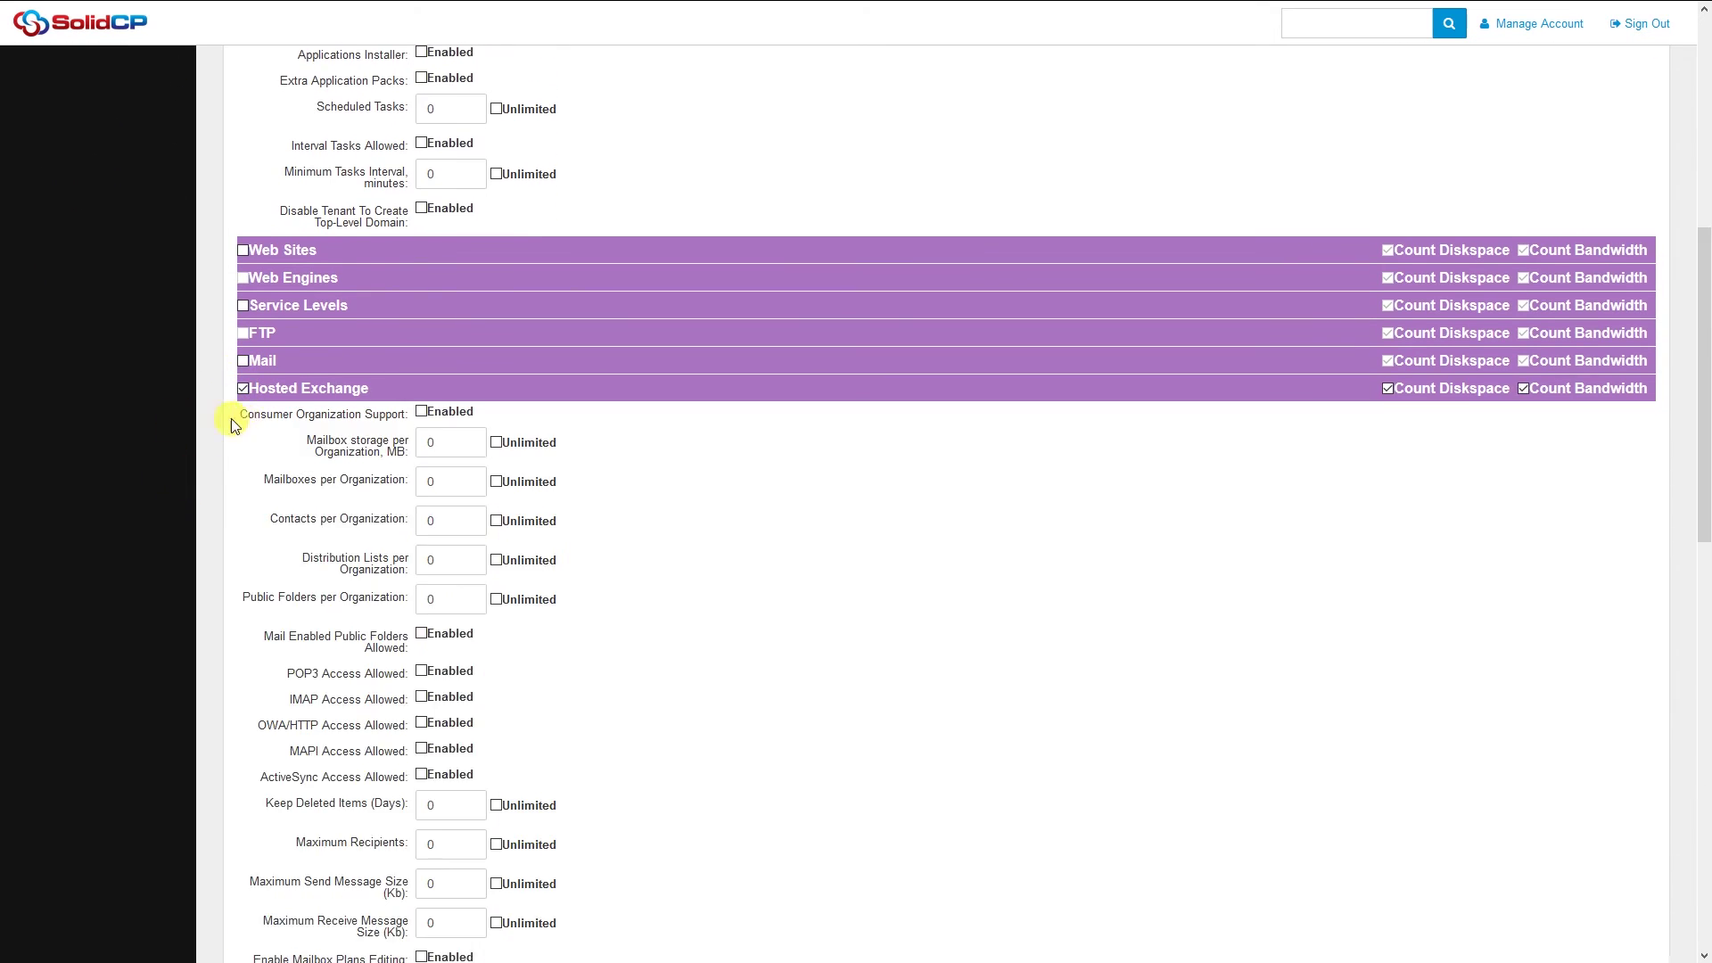
scroll(233, 424, "down", 2)
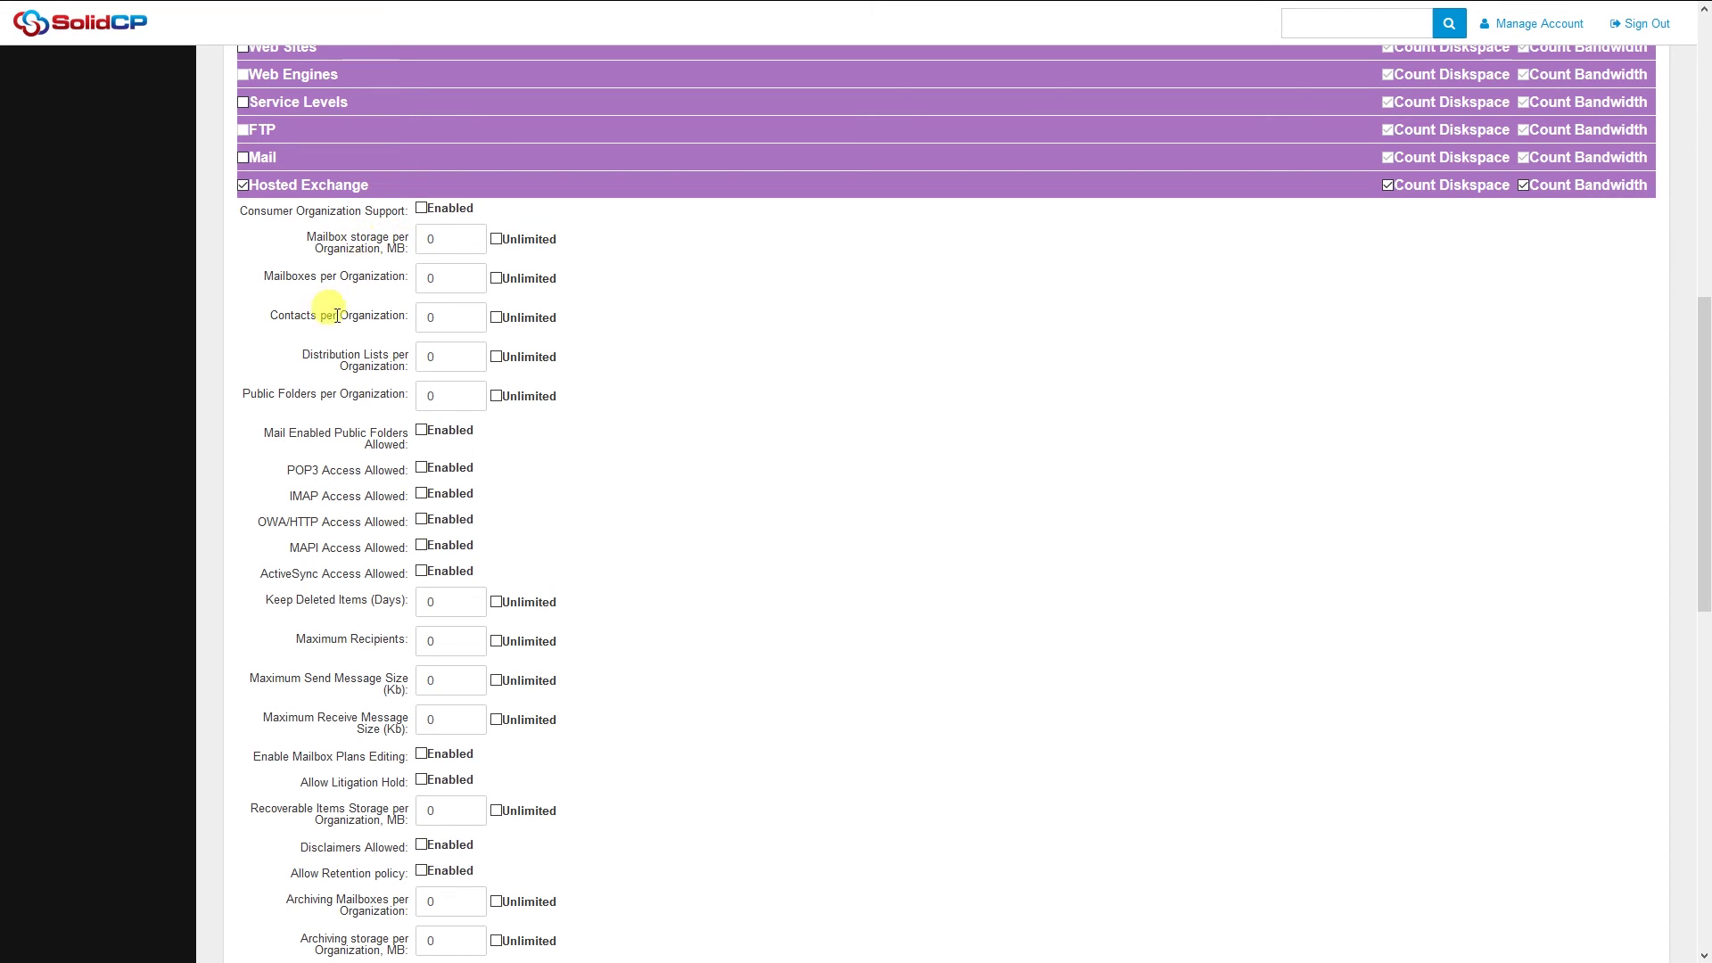
scroll(343, 446, "down", 6)
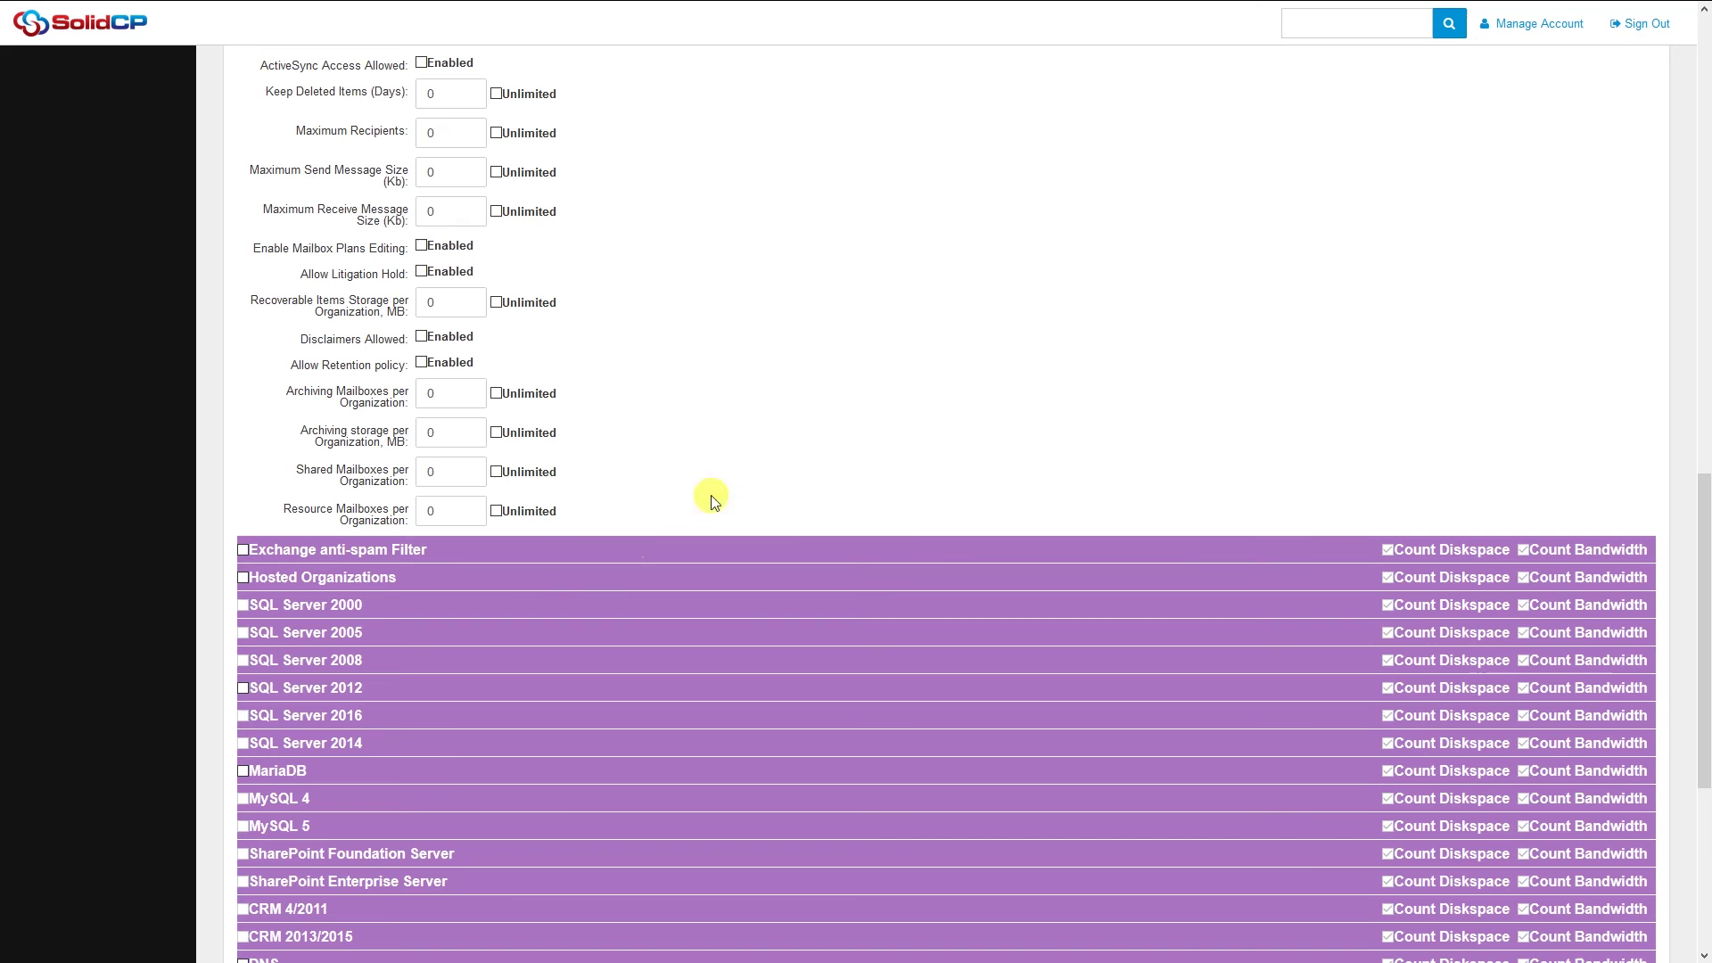
scroll(854, 397, "down", 2)
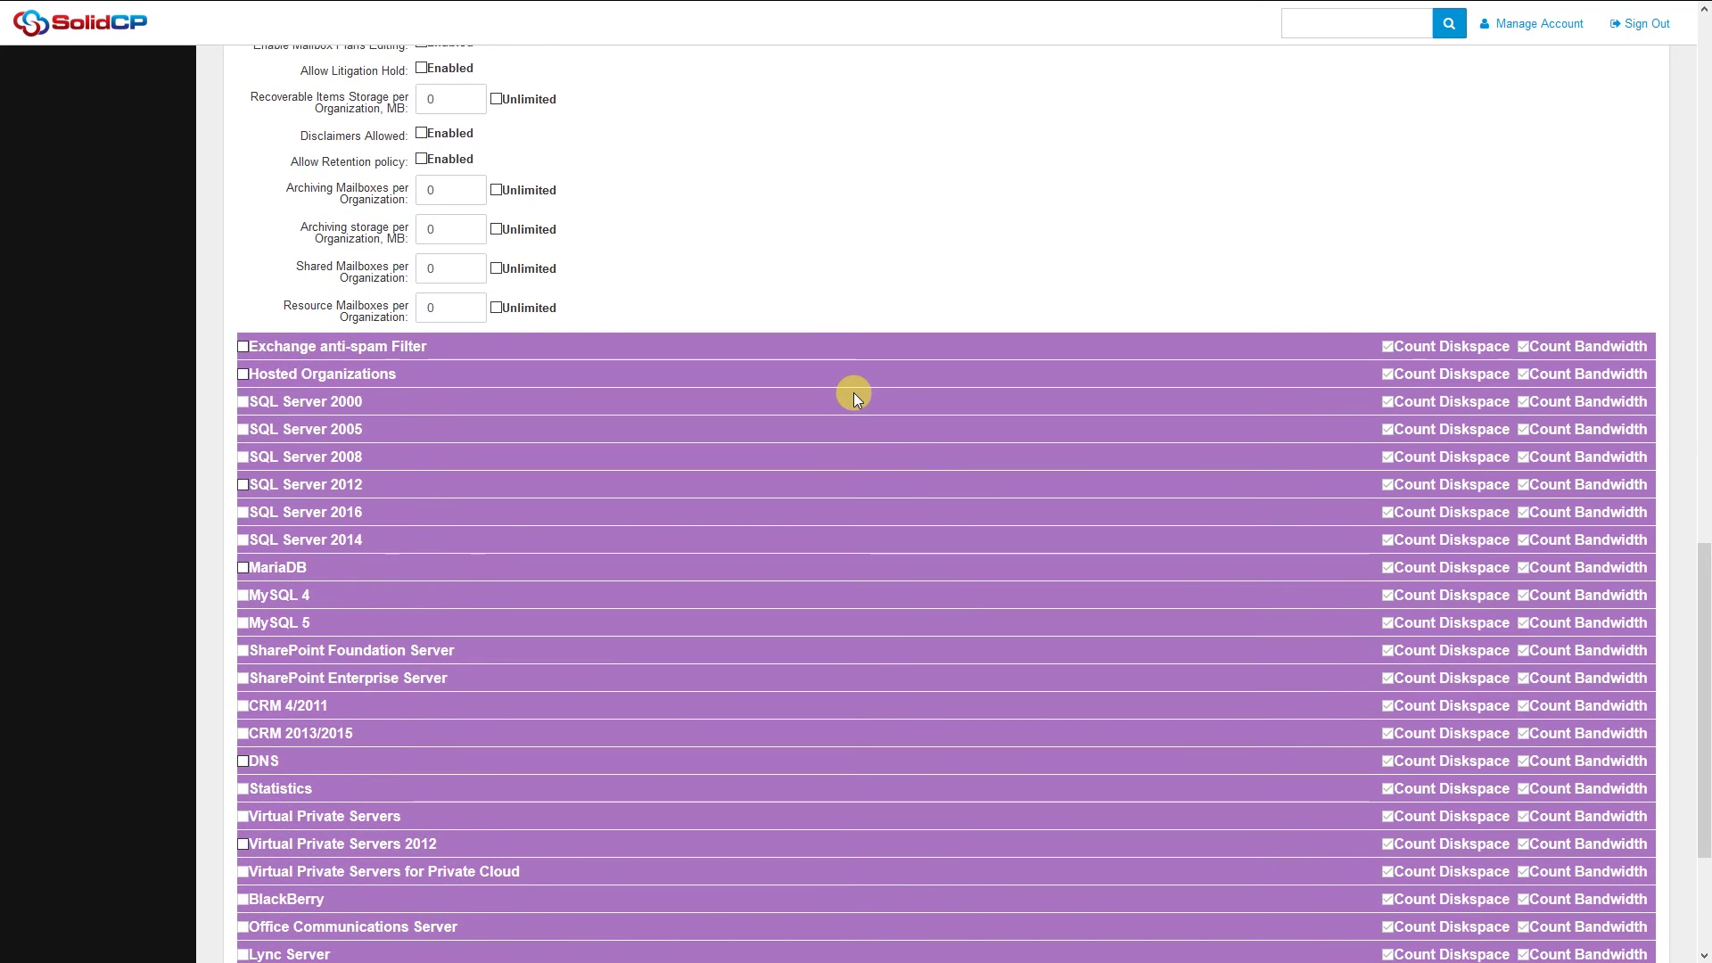
Step: Start a new customer user account and set its role to Reseller
scroll(853, 392, "up", 15)
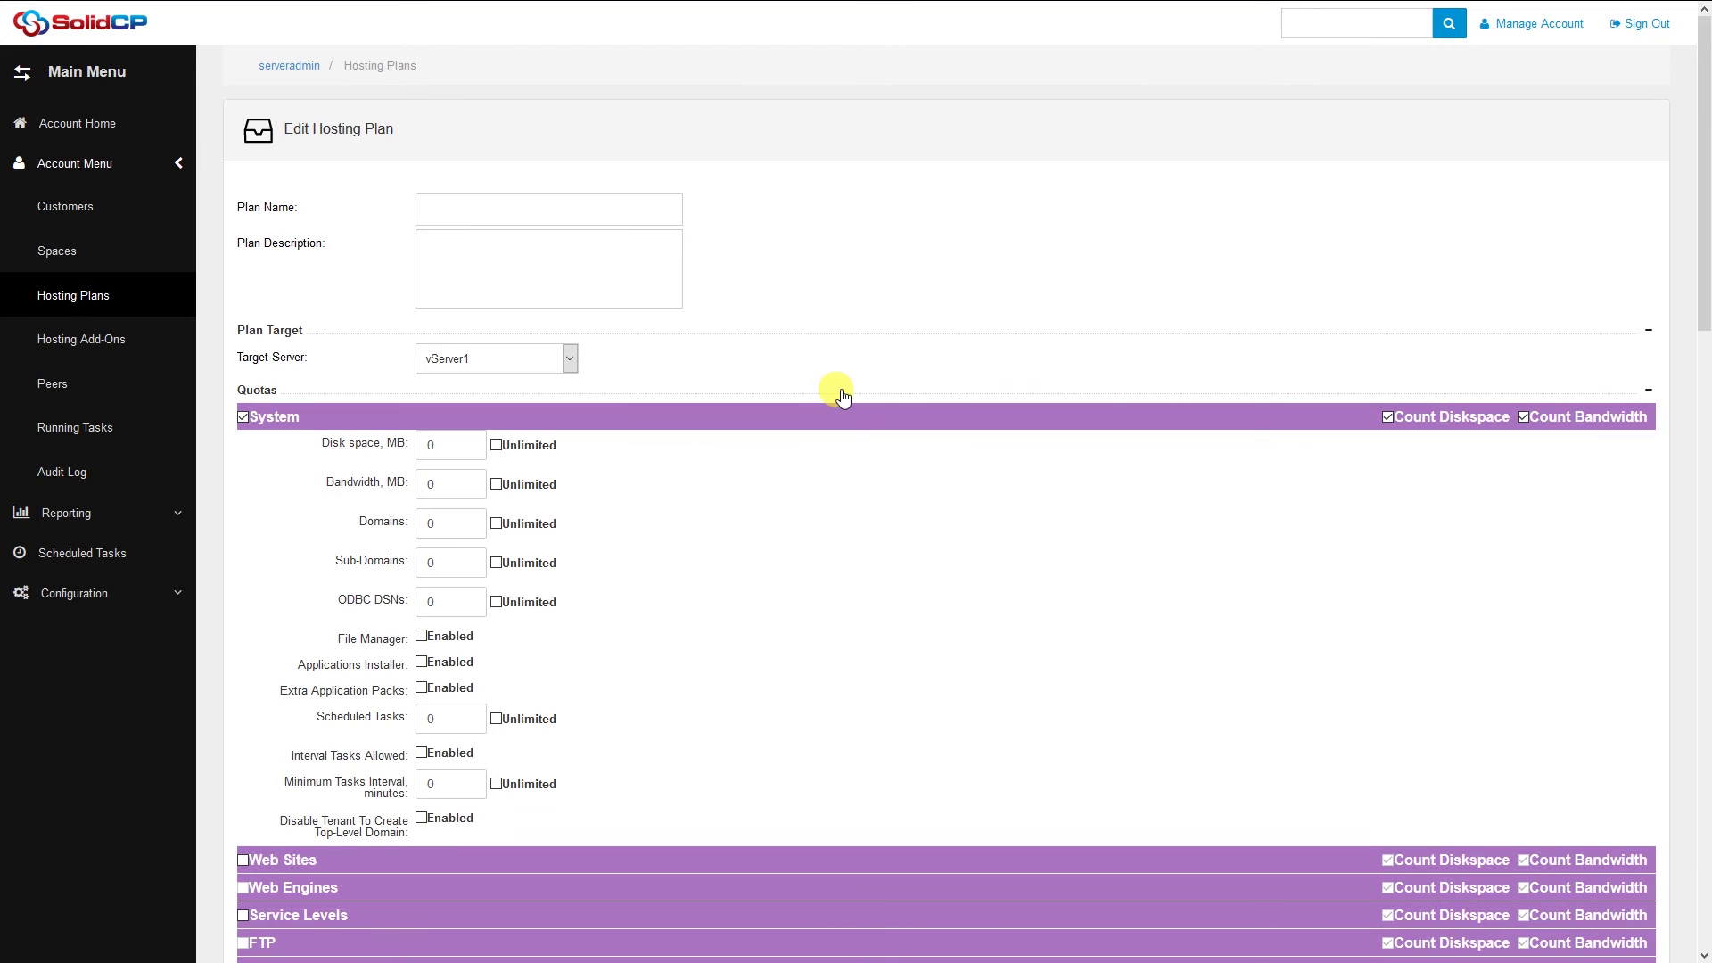
left_click(43, 219)
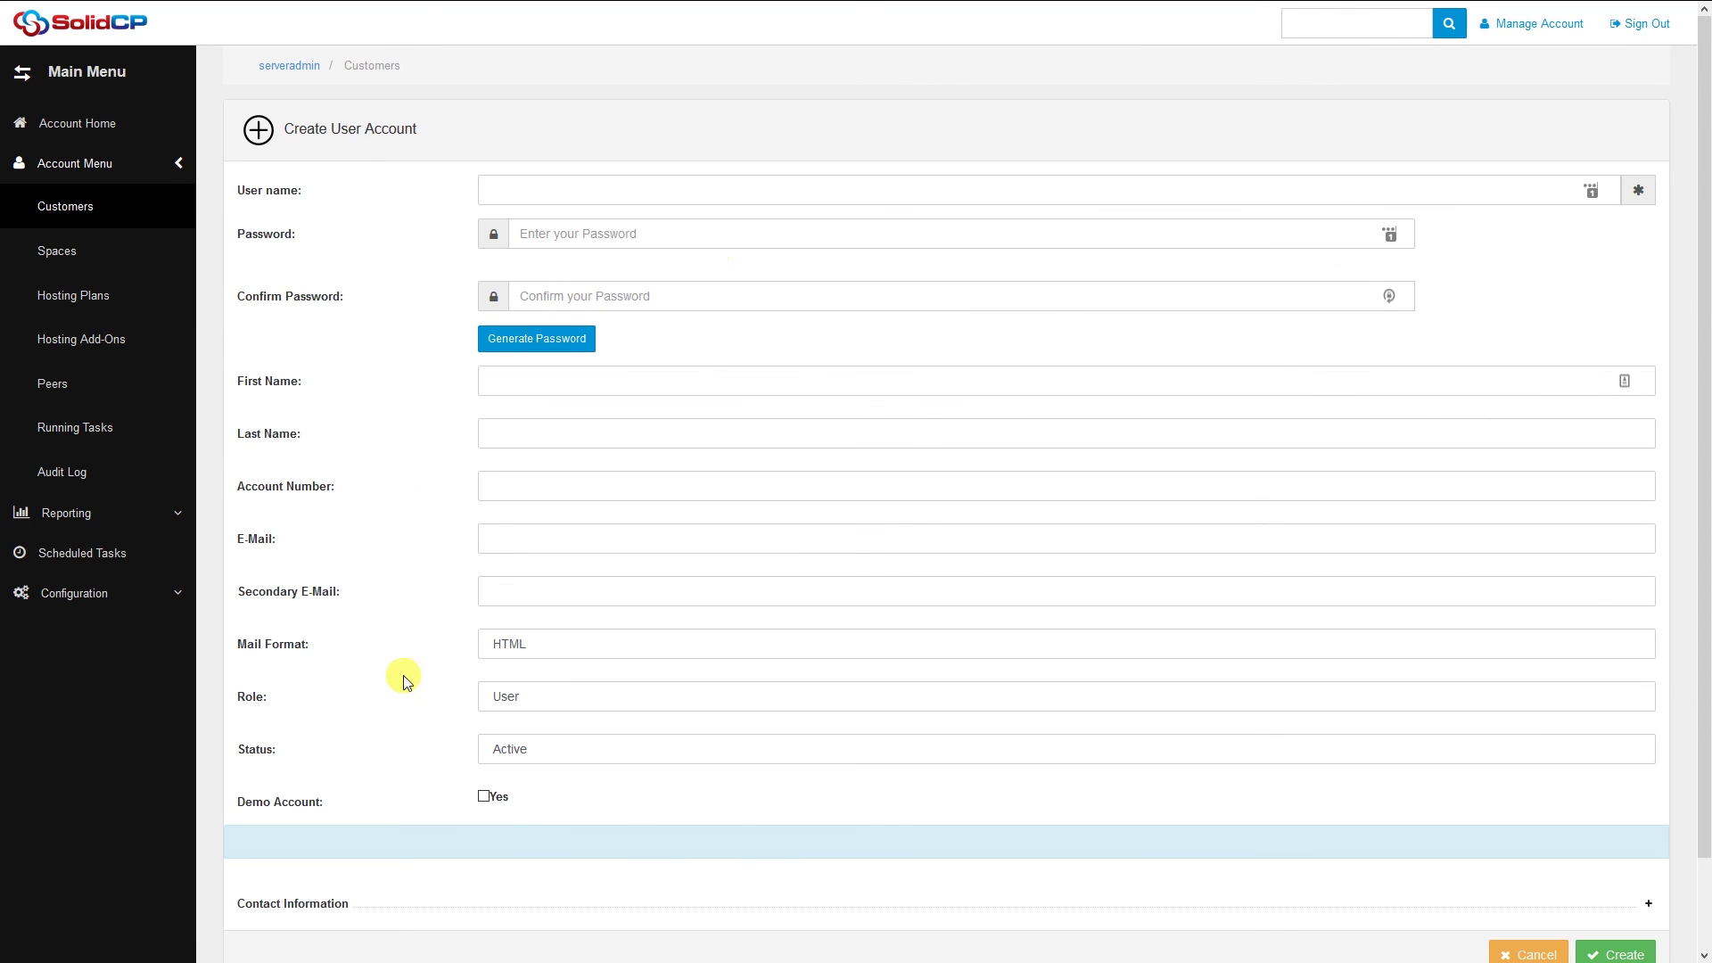
left_click(557, 696)
left_click(548, 737)
left_click(542, 699)
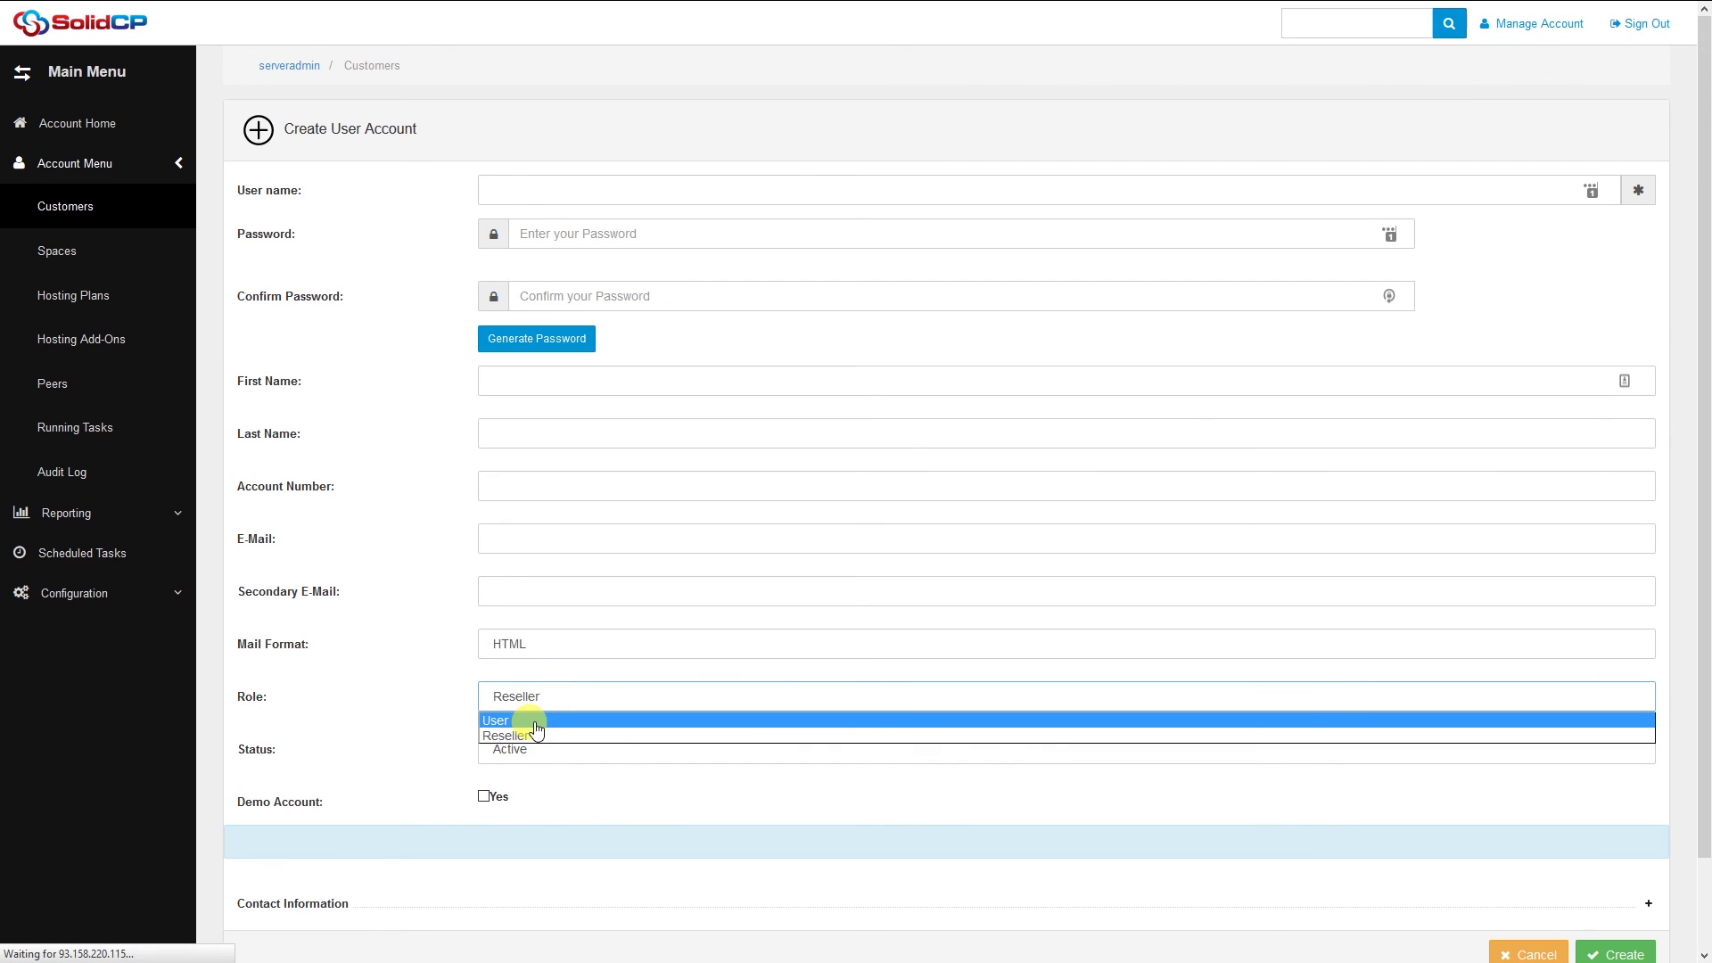
left_click(539, 736)
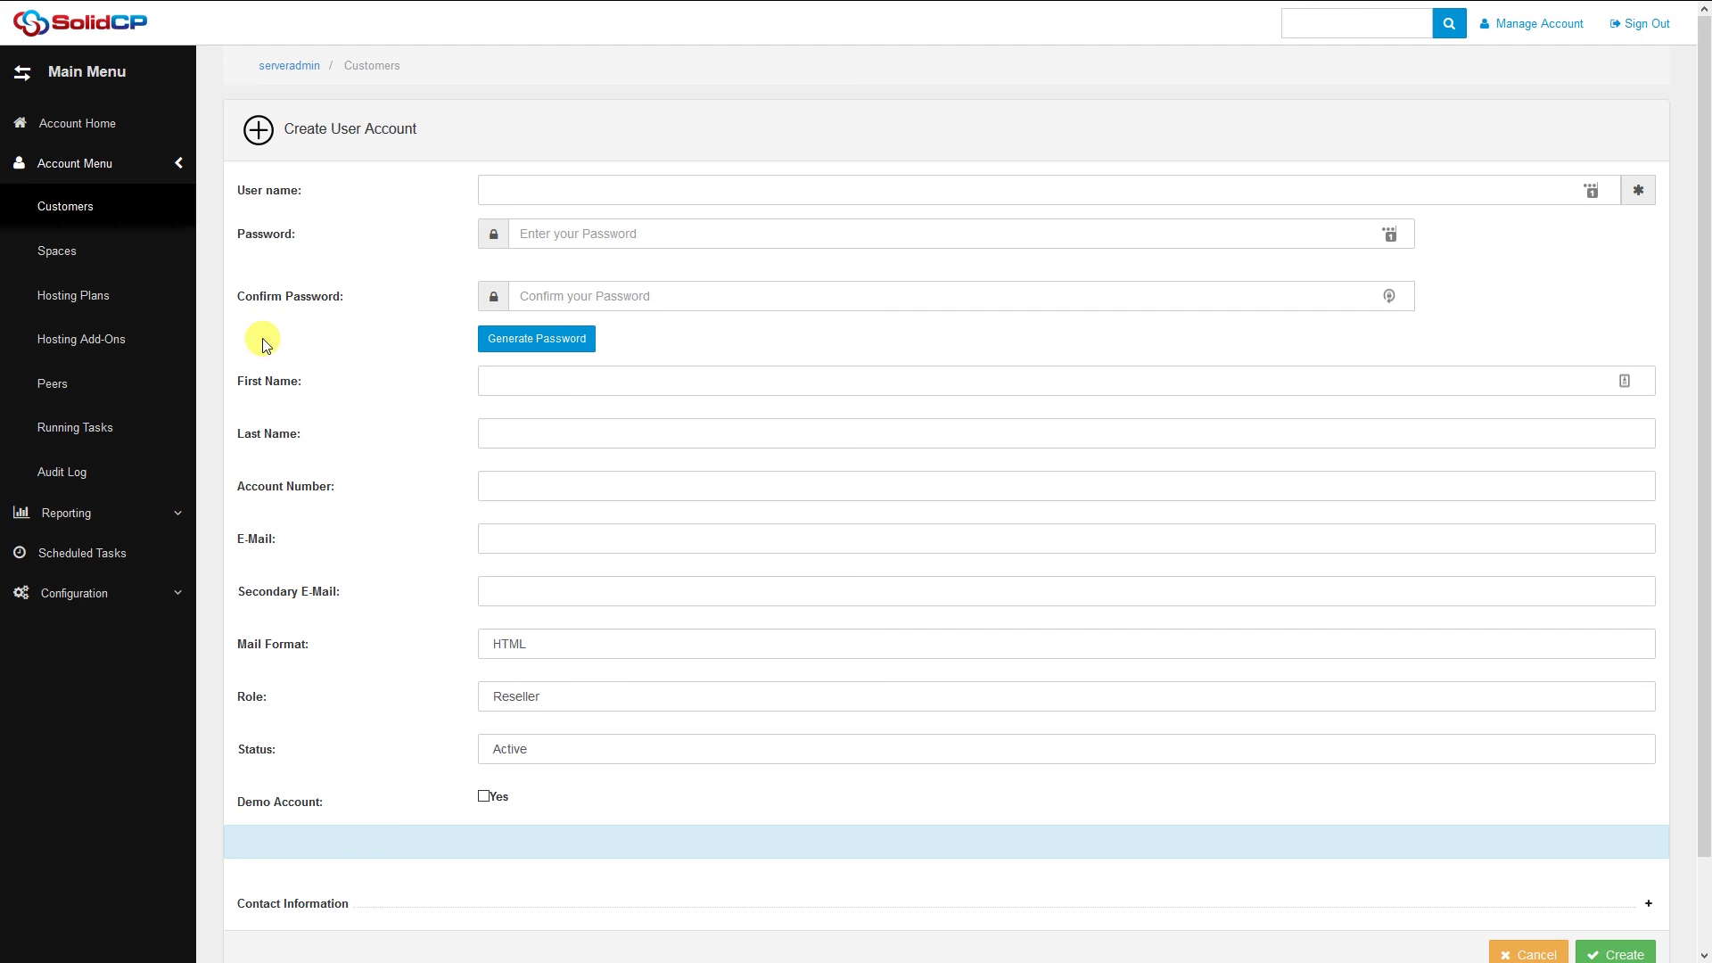
Step: Open the Test DNS customer's account from the customer list and view its hosting space statistics
left_click(60, 210)
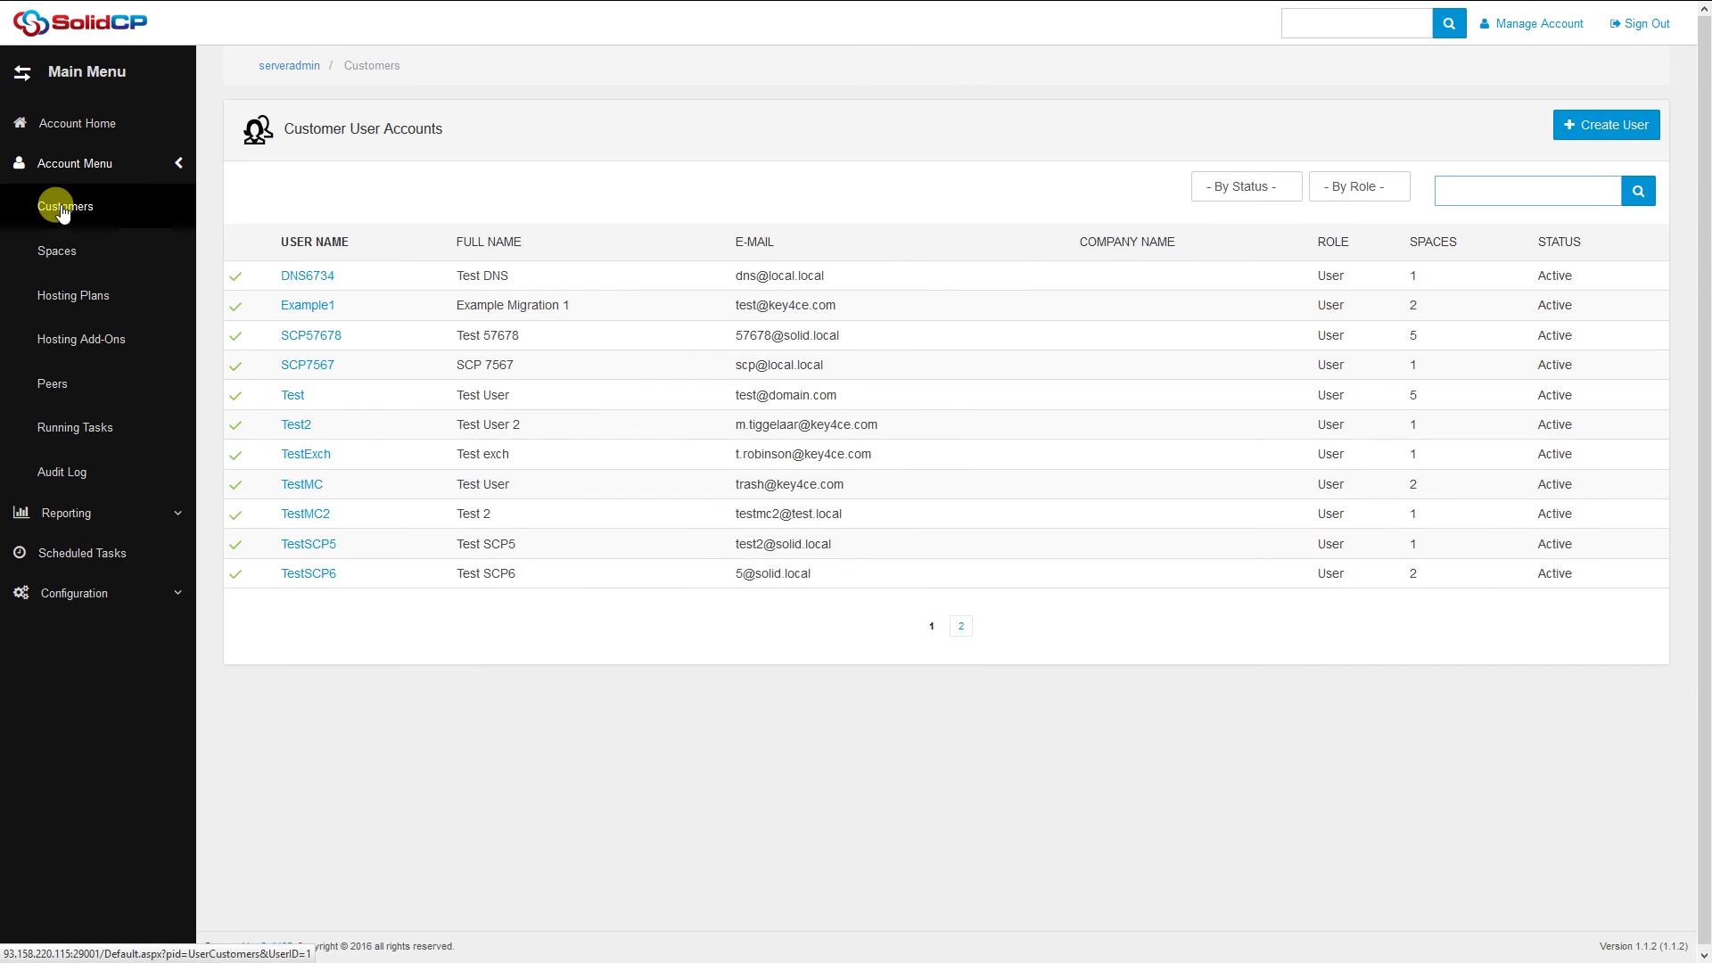
left_click(321, 277)
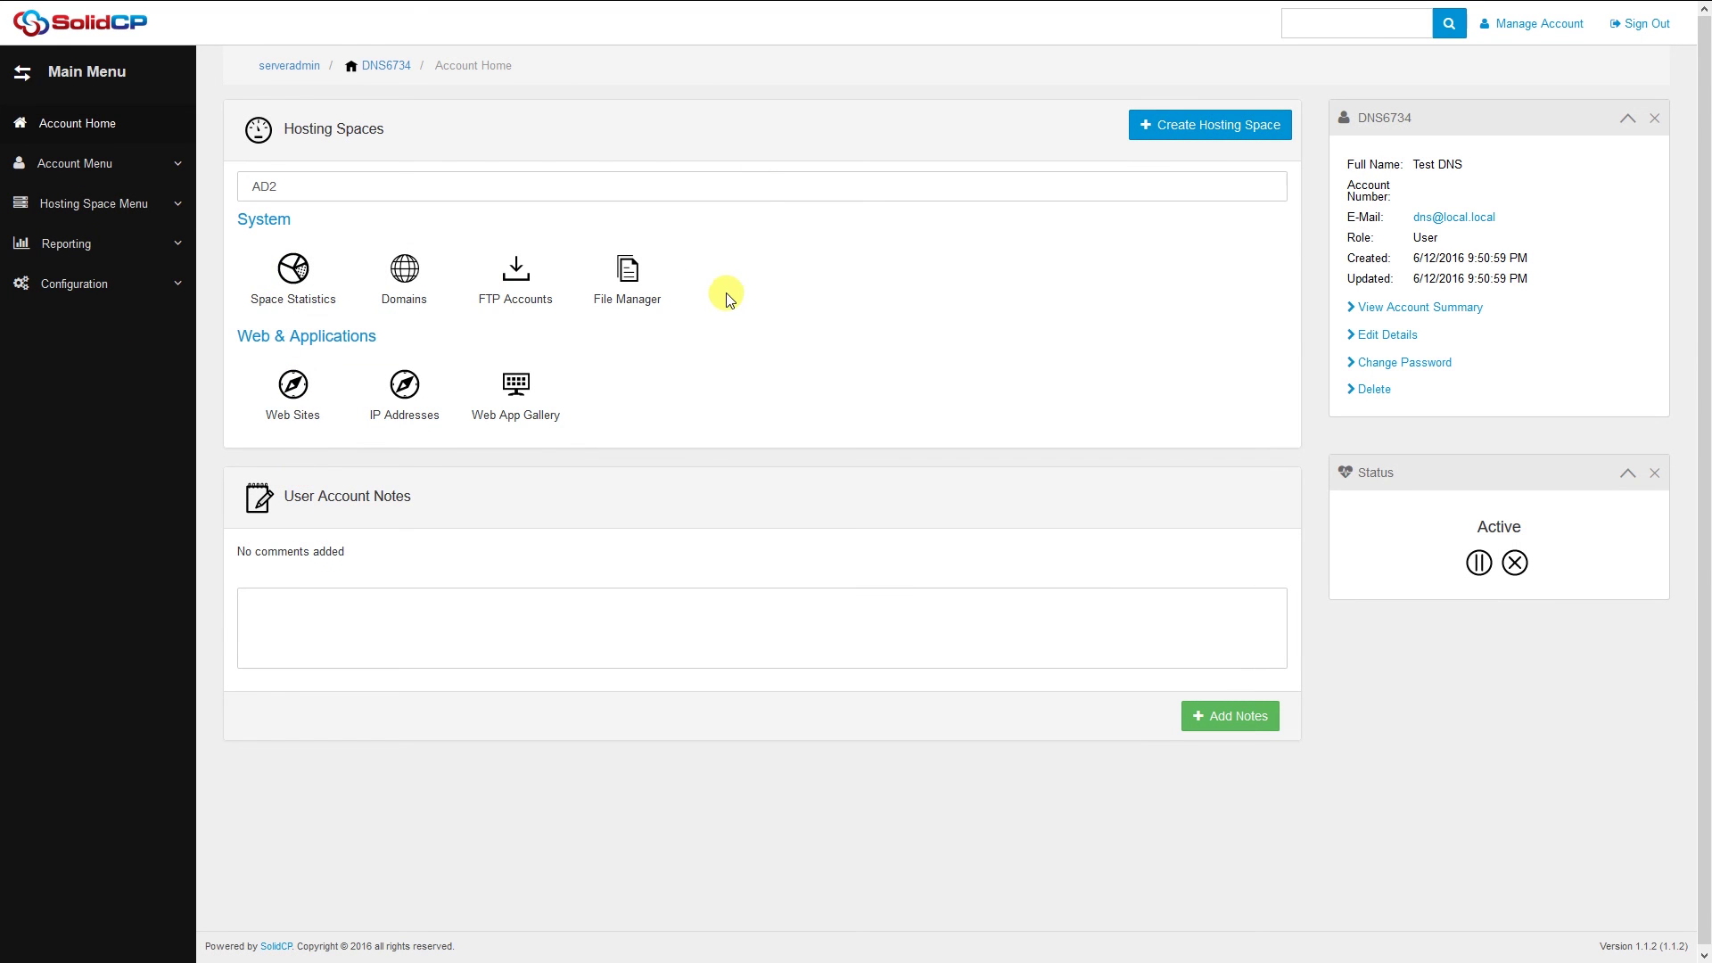
left_click(319, 291)
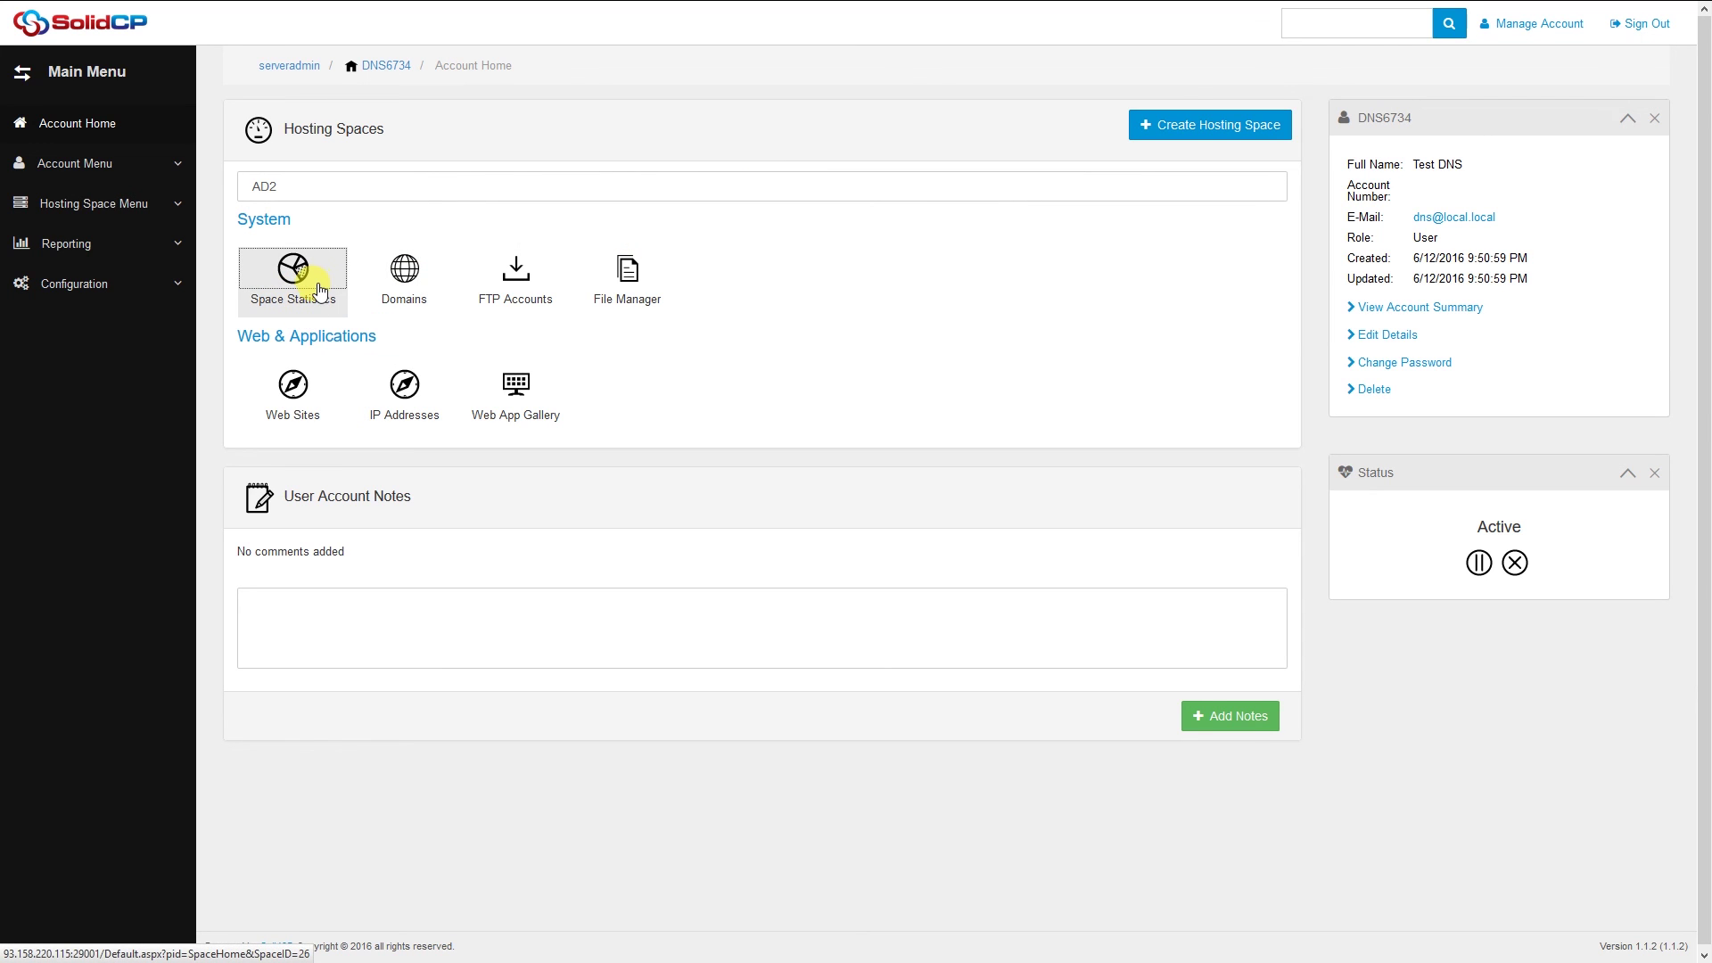